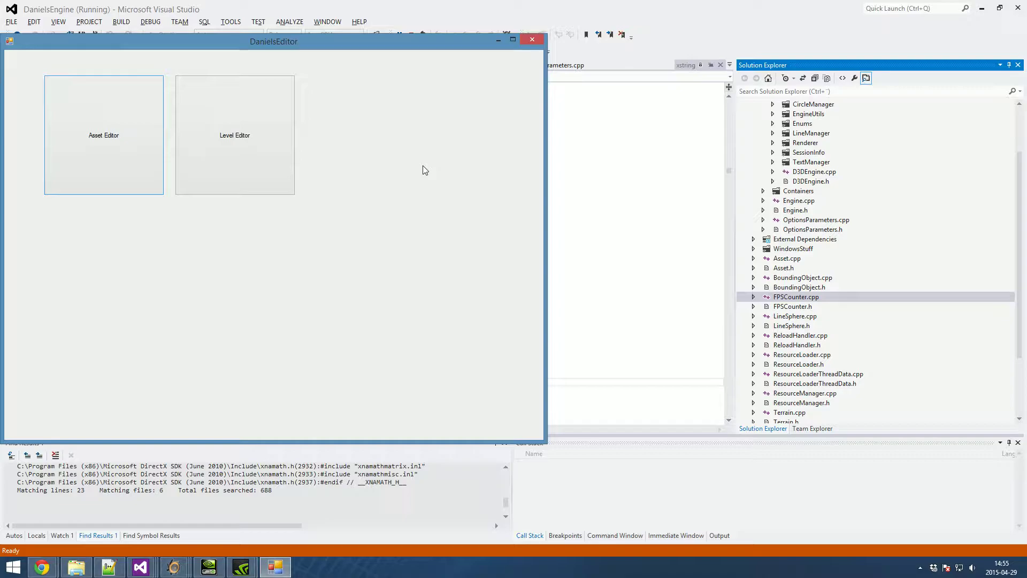
Open the Level Editor and view its empty grid from a higher, more distant viewpoint.
{"action": "left_click", "coordinate": [271, 164]}
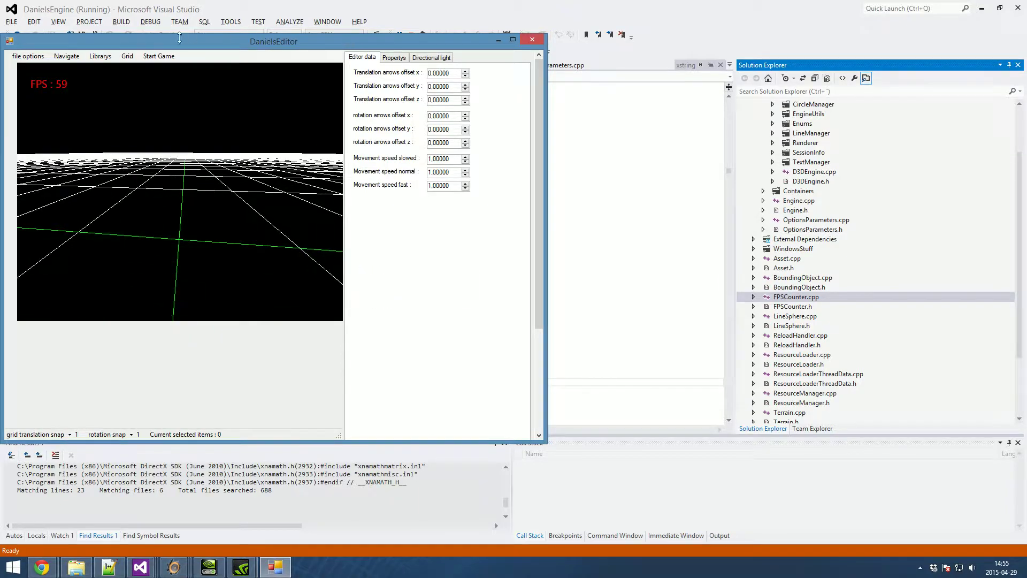
{"action": "right_click_drag", "start_coordinate": [183, 267], "coordinate": [196, 200]}
{"action": "key", "text": "s"}
{"action": "key", "text": "s"}
{"action": "right_click_drag", "start_coordinate": [165, 111], "coordinate": [157, 134]}
{"action": "key", "text": "s"}
{"action": "key", "text": "s"}
{"action": "right_click_drag", "start_coordinate": [161, 142], "coordinate": [160, 143]}
{"action": "key", "text": "s"}
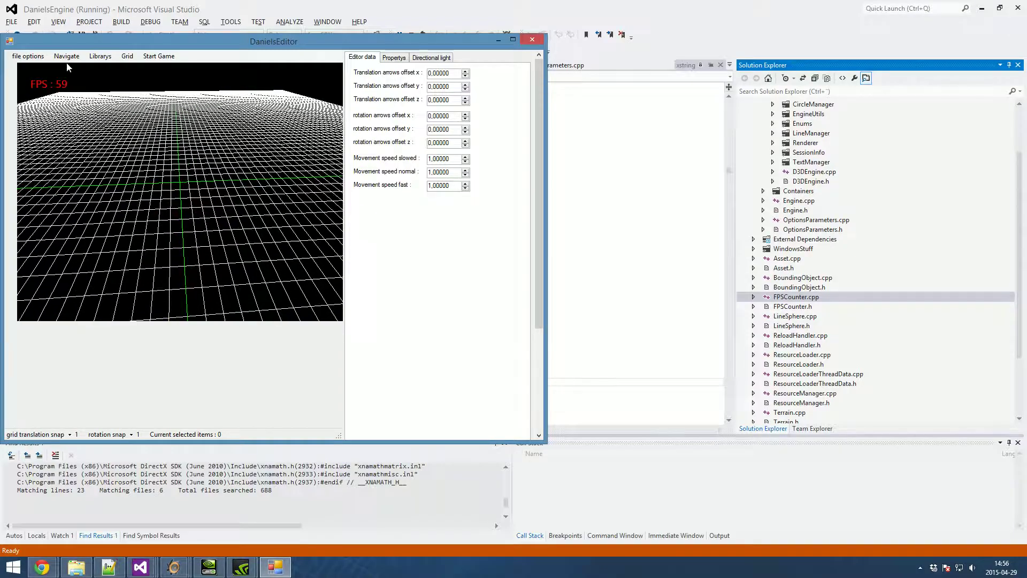
Open the Asset Library, place its window beside the editor and enlarge it to show more thumbnails.
{"action": "left_click", "coordinate": [100, 56]}
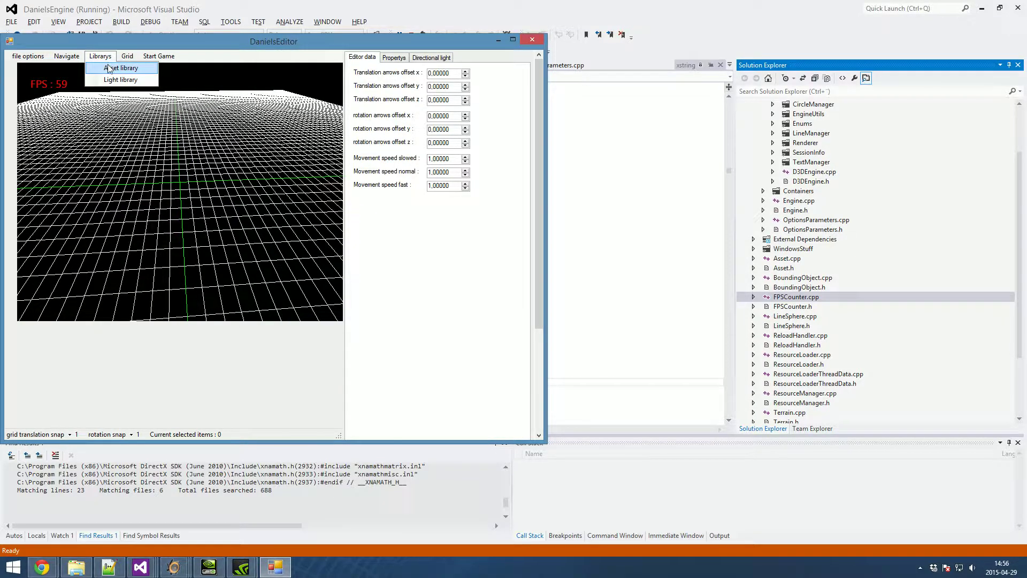
{"action": "left_click", "coordinate": [108, 68]}
{"action": "left_click_drag", "start_coordinate": [177, 105], "coordinate": [592, 28]}
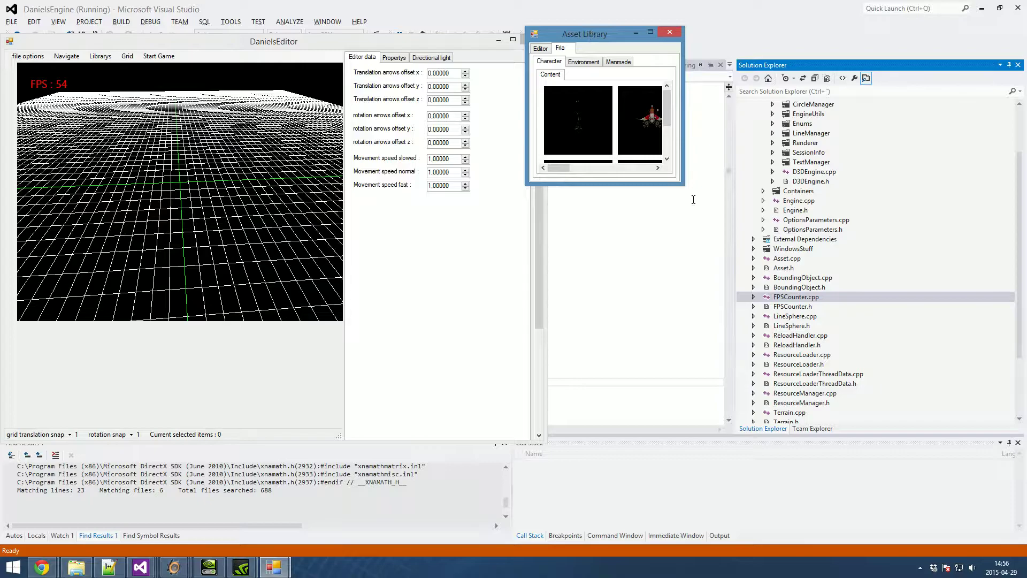
{"action": "left_click_drag", "start_coordinate": [682, 184], "coordinate": [1021, 440]}
Place the sand ground from the Environment assets on the grid.
{"action": "left_click", "coordinate": [583, 61]}
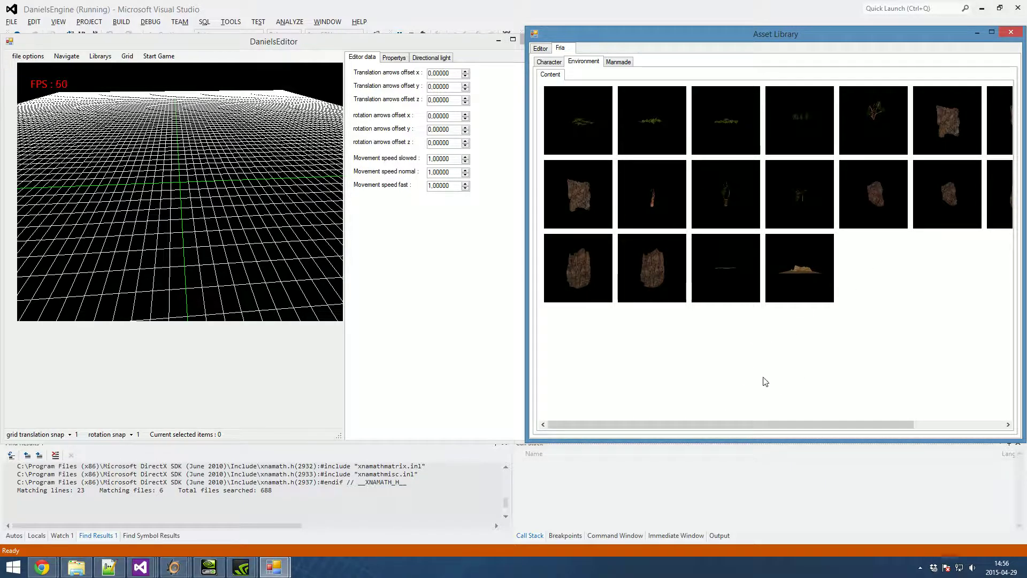
{"action": "left_click", "coordinate": [190, 174]}
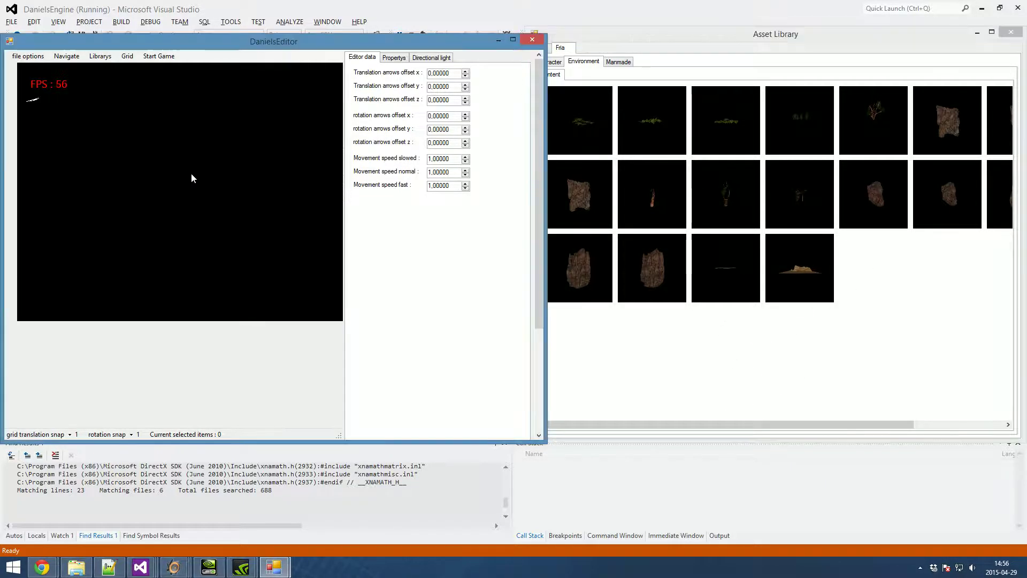
Set the directional light's y direction to -0.49289 so that it lights the ground.
{"action": "left_click", "coordinate": [394, 57]}
{"action": "left_click", "coordinate": [429, 57]}
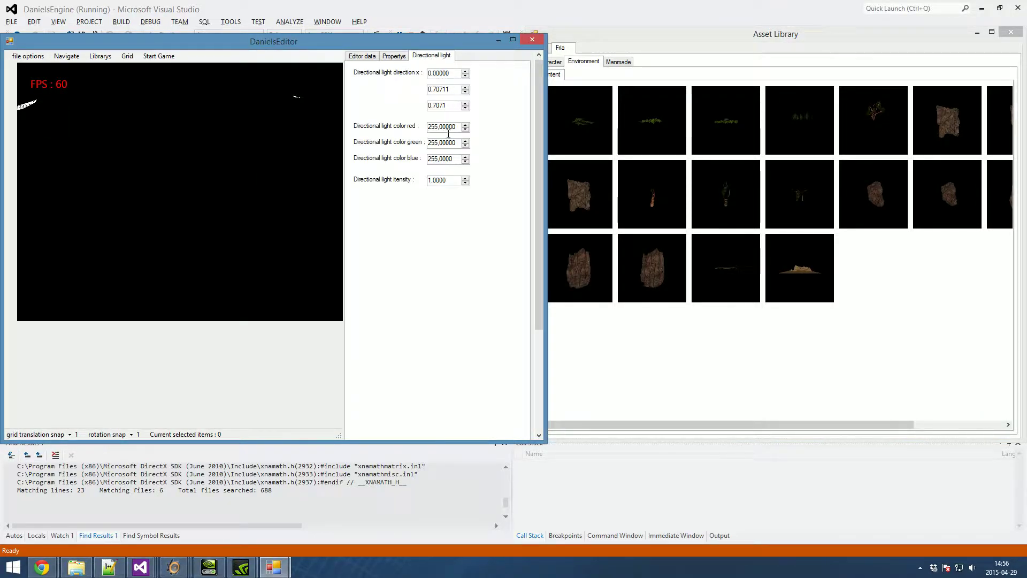
{"action": "scroll", "coordinate": [445, 95], "scroll_direction": "down", "scroll_amount": 2}
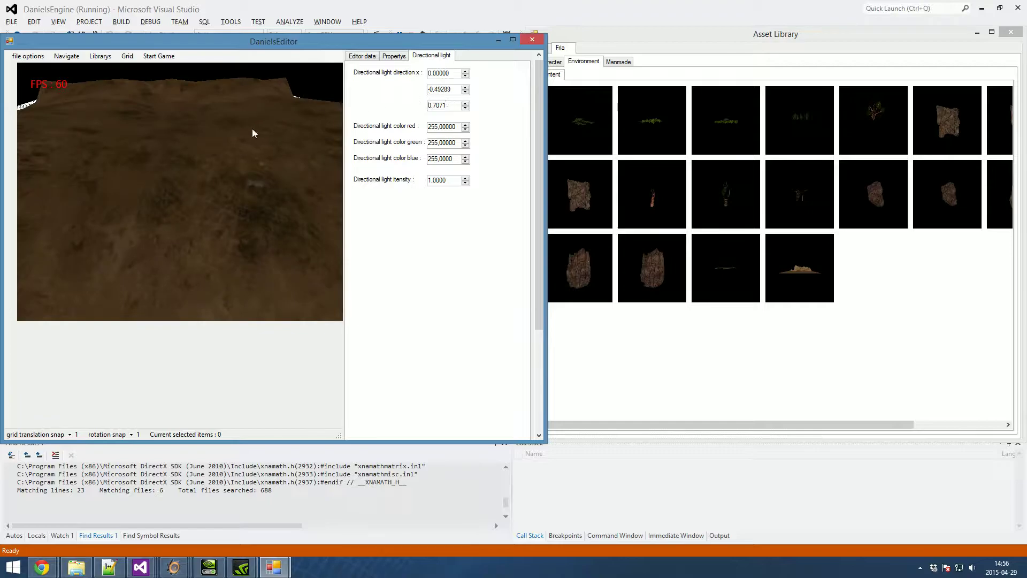
Set the normal movement speed to 10 in the editor data and bring the whole ground into view.
{"action": "left_click", "coordinate": [357, 57]}
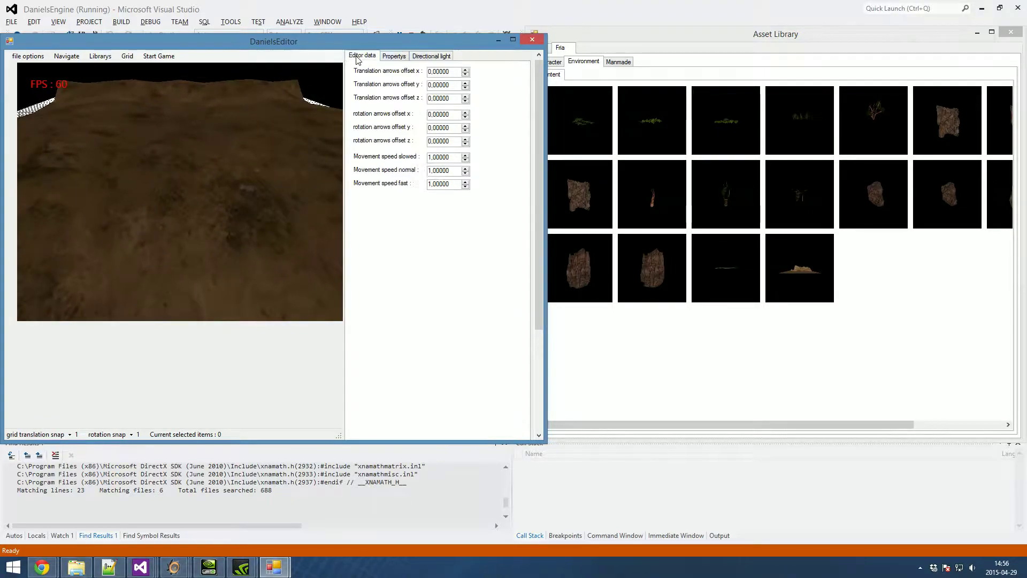
{"action": "scroll", "coordinate": [447, 172], "scroll_direction": "up", "scroll_amount": 1}
{"action": "key", "text": "s"}
{"action": "right_click_drag", "start_coordinate": [238, 175], "coordinate": [110, 114]}
{"action": "key", "text": "s"}
{"action": "right_click_drag", "start_coordinate": [246, 114], "coordinate": [262, 140]}
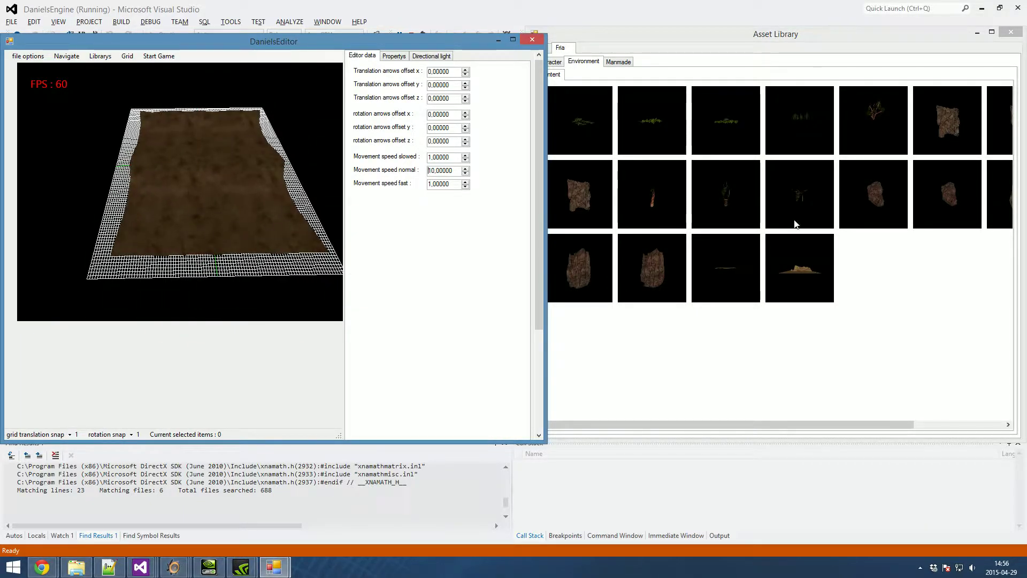
Place a tall prop from the Manmade assets near the far corner of the sand ground.
{"action": "left_click", "coordinate": [581, 69]}
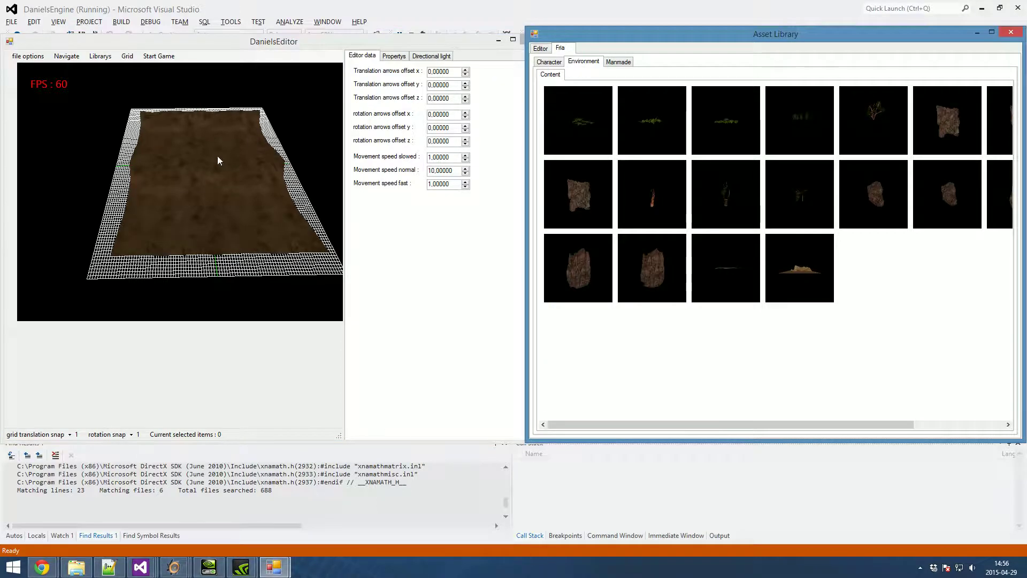
{"action": "right_click_drag", "start_coordinate": [217, 155], "coordinate": [230, 159]}
{"action": "left_click", "coordinate": [616, 65]}
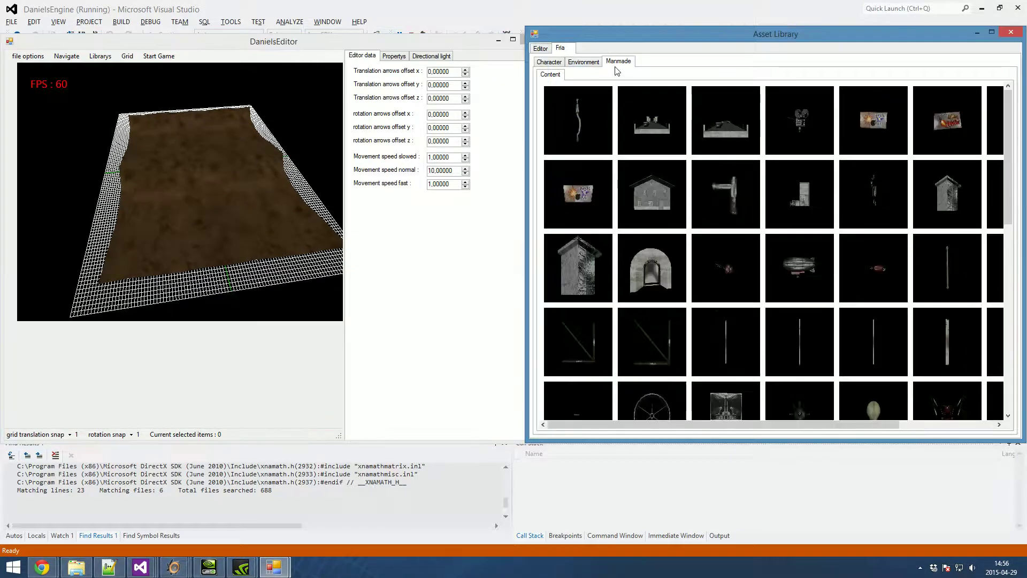
{"action": "left_click_drag", "start_coordinate": [244, 197], "coordinate": [243, 204]}
{"action": "right_click_drag", "start_coordinate": [244, 203], "coordinate": [342, 179]}
{"action": "left_click", "coordinate": [556, 197]}
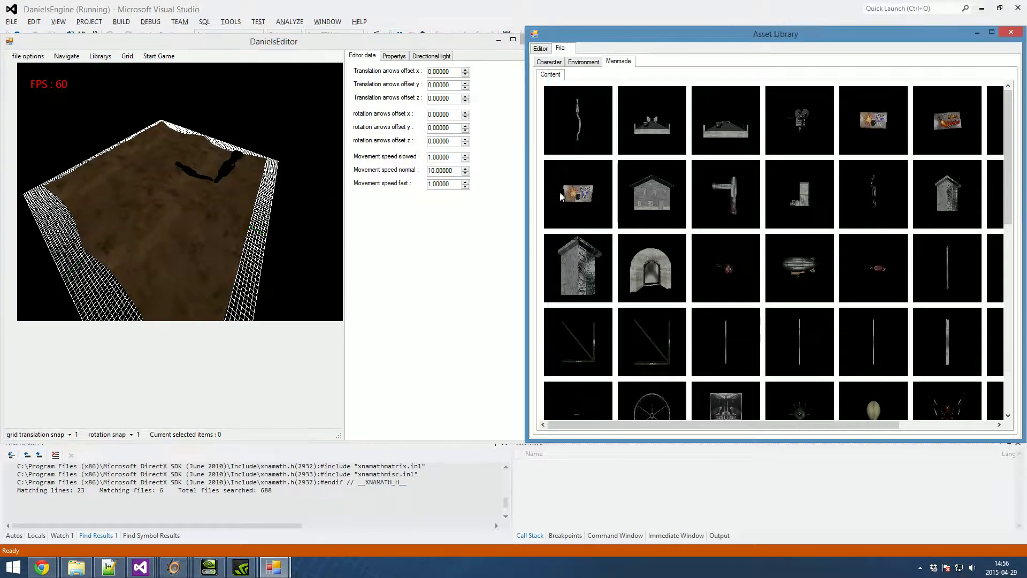
Set the directional light's z direction to 0.1 and its intensity to 2.
{"action": "left_click", "coordinate": [428, 56]}
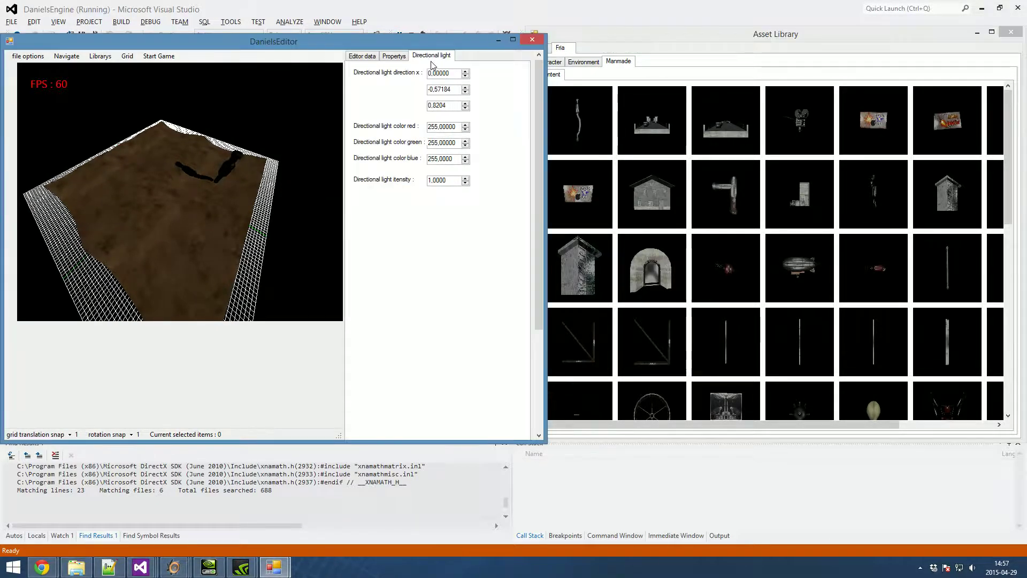
{"action": "scroll", "coordinate": [445, 93], "scroll_direction": "down", "scroll_amount": 2}
{"action": "scroll", "coordinate": [444, 99], "scroll_direction": "up", "scroll_amount": 1}
{"action": "left_click", "coordinate": [441, 102]}
{"action": "scroll", "coordinate": [442, 102], "scroll_direction": "up", "scroll_amount": 1}
{"action": "scroll", "coordinate": [442, 103], "scroll_direction": "down", "scroll_amount": 3}
{"action": "scroll", "coordinate": [442, 104], "scroll_direction": "up", "scroll_amount": 3}
{"action": "scroll", "coordinate": [443, 104], "scroll_direction": "down", "scroll_amount": 5}
{"action": "scroll", "coordinate": [442, 105], "scroll_direction": "up", "scroll_amount": 2}
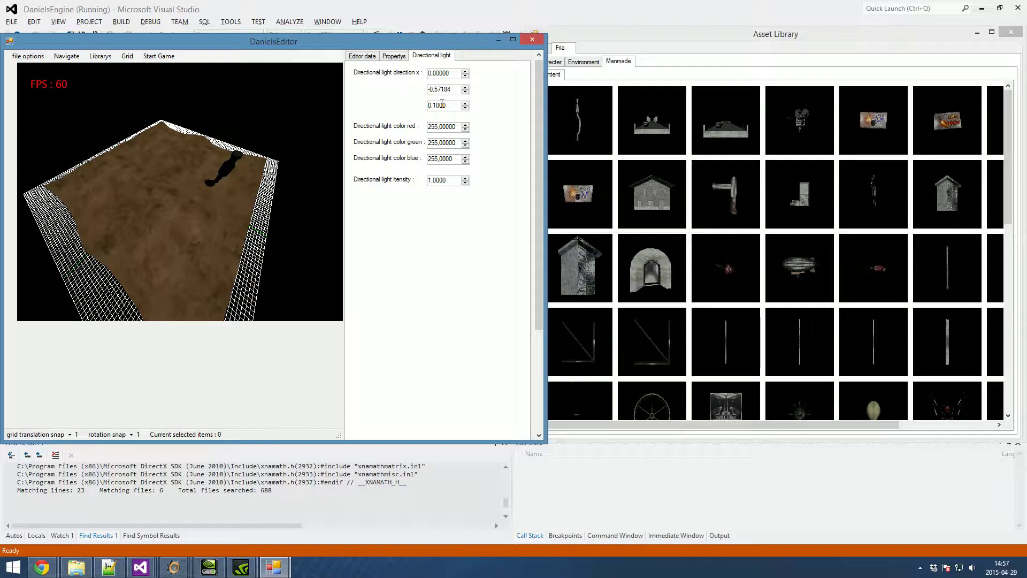
{"action": "scroll", "coordinate": [443, 180], "scroll_direction": "up", "scroll_amount": 1}
{"action": "scroll", "coordinate": [445, 180], "scroll_direction": "down", "scroll_amount": 1}
{"action": "scroll", "coordinate": [459, 181], "scroll_direction": "up", "scroll_amount": 1}
Place the concrete house from the Manmade assets on the near part of the sand ground.
{"action": "left_click_drag", "start_coordinate": [659, 196], "coordinate": [168, 226]}
{"action": "middle_click_drag", "start_coordinate": [168, 226], "coordinate": [257, 194]}
Place an asset from the Character category on the sand ground beyond the concrete house.
{"action": "left_click", "coordinate": [553, 63]}
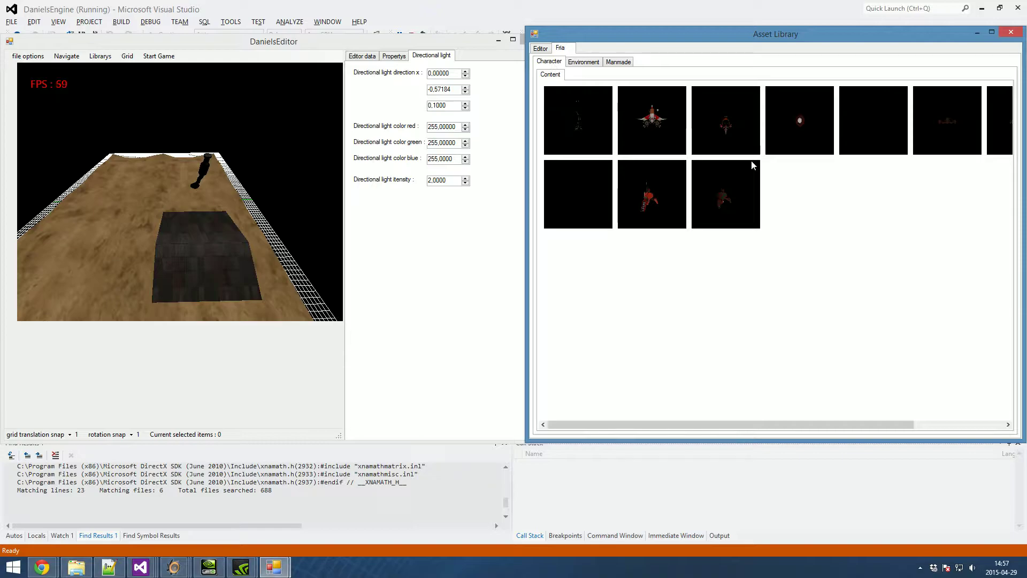
{"action": "left_click_drag", "start_coordinate": [675, 425], "coordinate": [811, 417]}
{"action": "left_click_drag", "start_coordinate": [921, 106], "coordinate": [305, 167]}
{"action": "left_click_drag", "start_coordinate": [140, 195], "coordinate": [152, 197]}
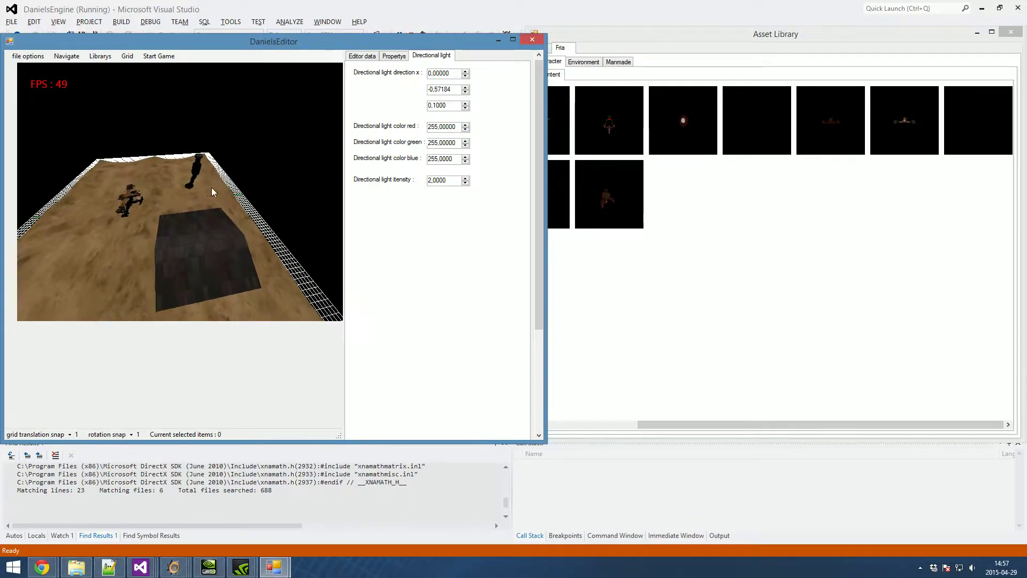
{"action": "right_click_drag", "start_coordinate": [235, 150], "coordinate": [218, 158]}
Open the Light Library and add a point light to the ground beside the concrete house.
{"action": "left_click", "coordinate": [100, 56]}
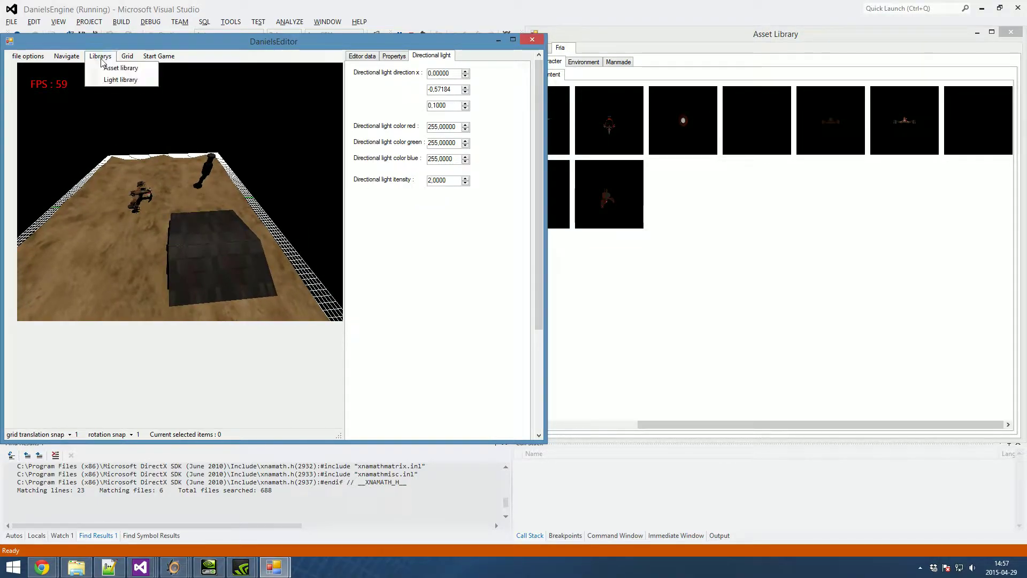
{"action": "left_click", "coordinate": [115, 78]}
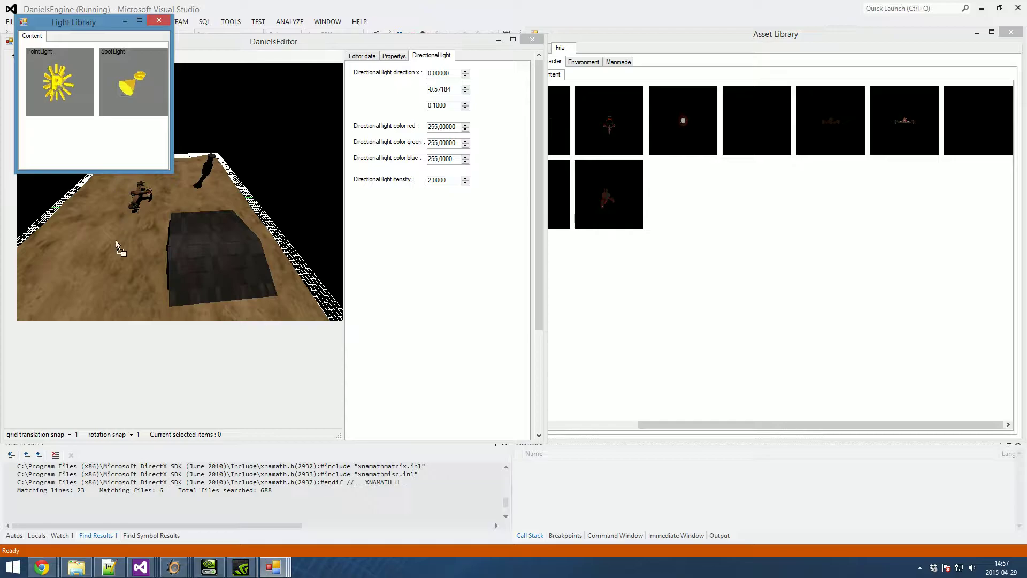
{"action": "left_click_drag", "start_coordinate": [135, 245], "coordinate": [122, 232]}
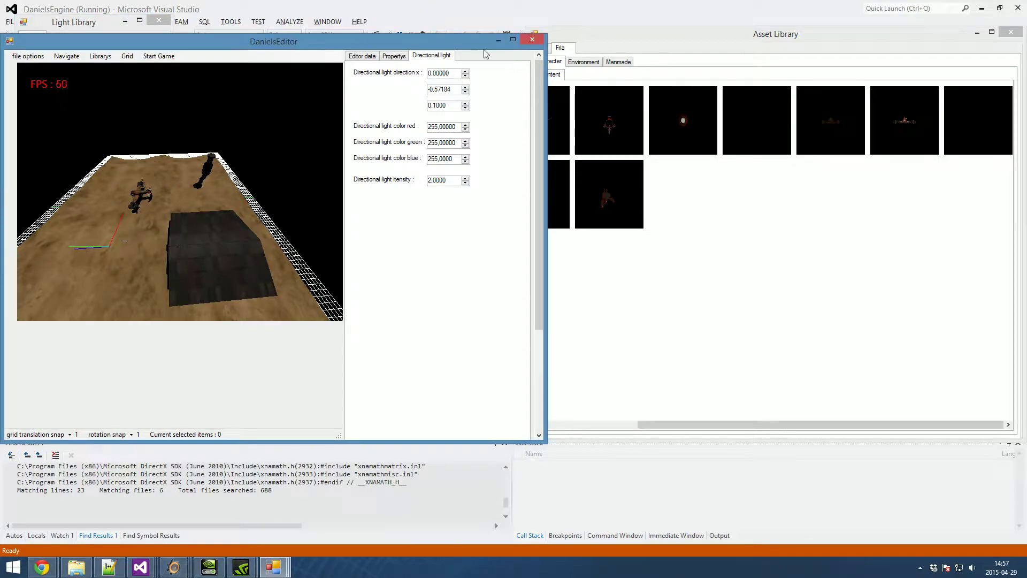
Examine the properties of the point light, the concrete house and the sand ground.
{"action": "left_click", "coordinate": [393, 56]}
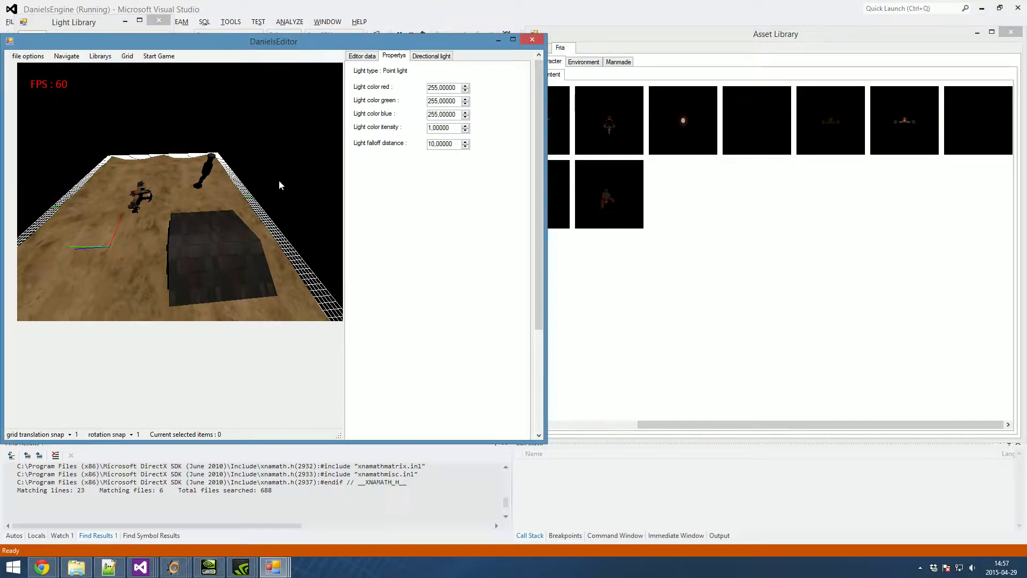
{"action": "left_click", "coordinate": [212, 233]}
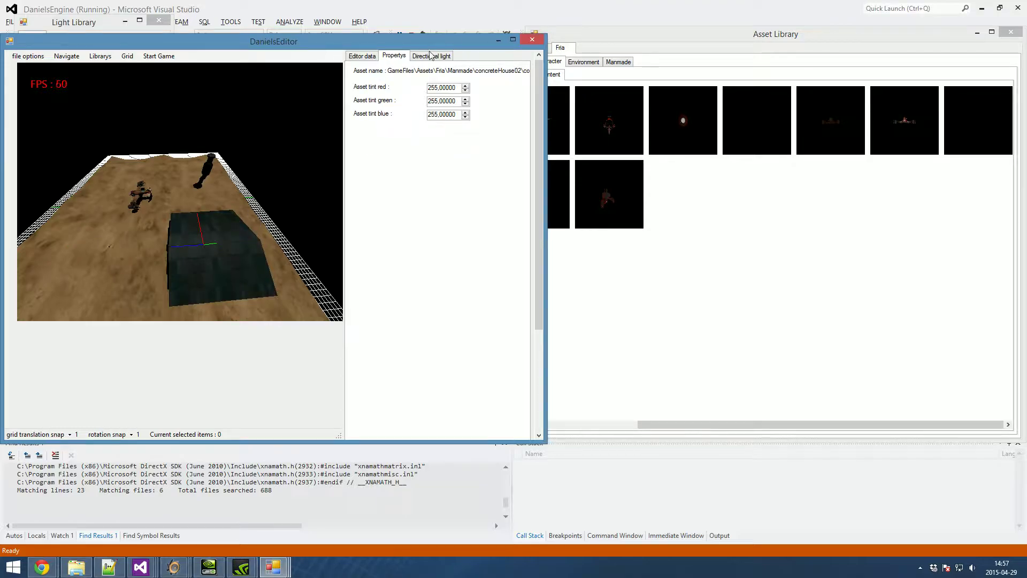
{"action": "left_click", "coordinate": [115, 231]}
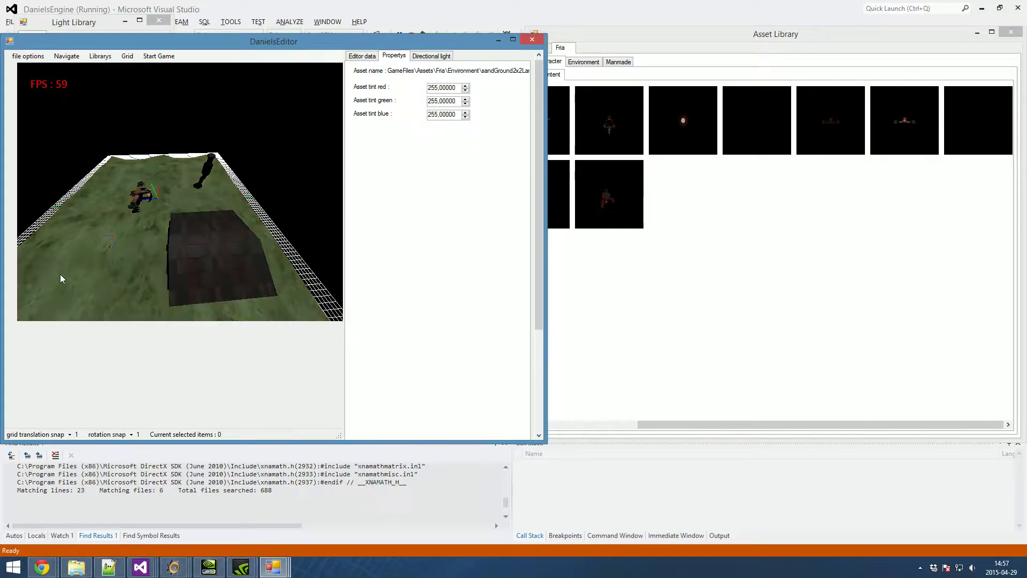
Set the point light's green and blue to 0, intensity to 13 and falloff distance to 19, and move it over the character.
{"action": "left_click", "coordinate": [441, 129]}
{"action": "scroll", "coordinate": [440, 129], "scroll_direction": "up", "scroll_amount": 1}
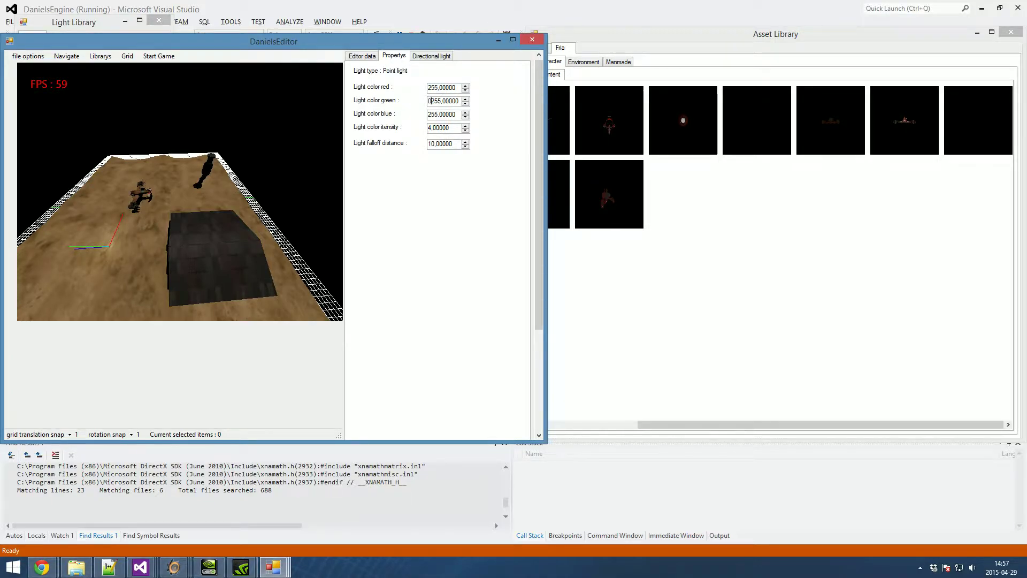
{"action": "key", "text": "Tab"}
{"action": "type", "text": "0"}
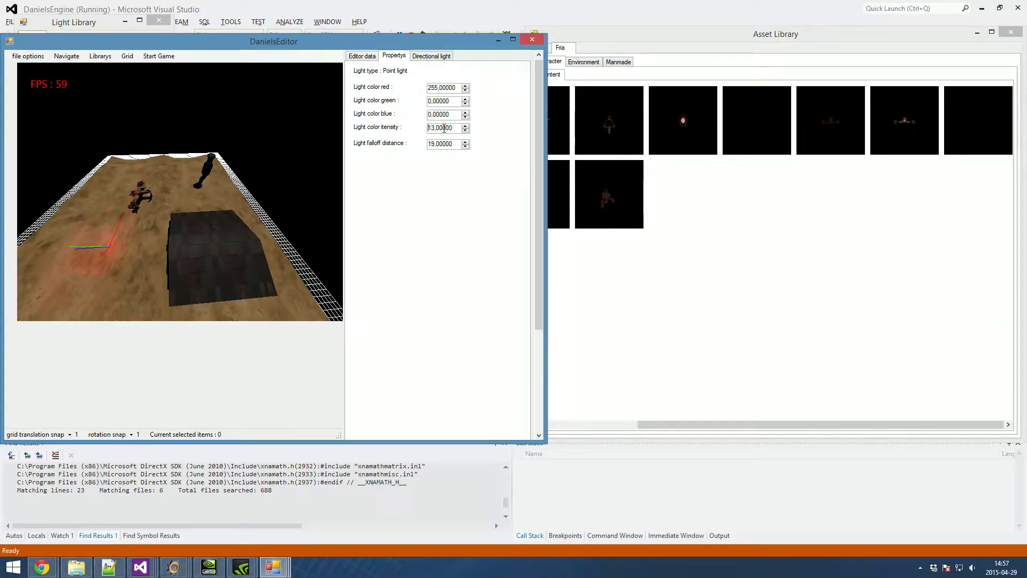
{"action": "left_click_drag", "start_coordinate": [93, 246], "coordinate": [187, 194]}
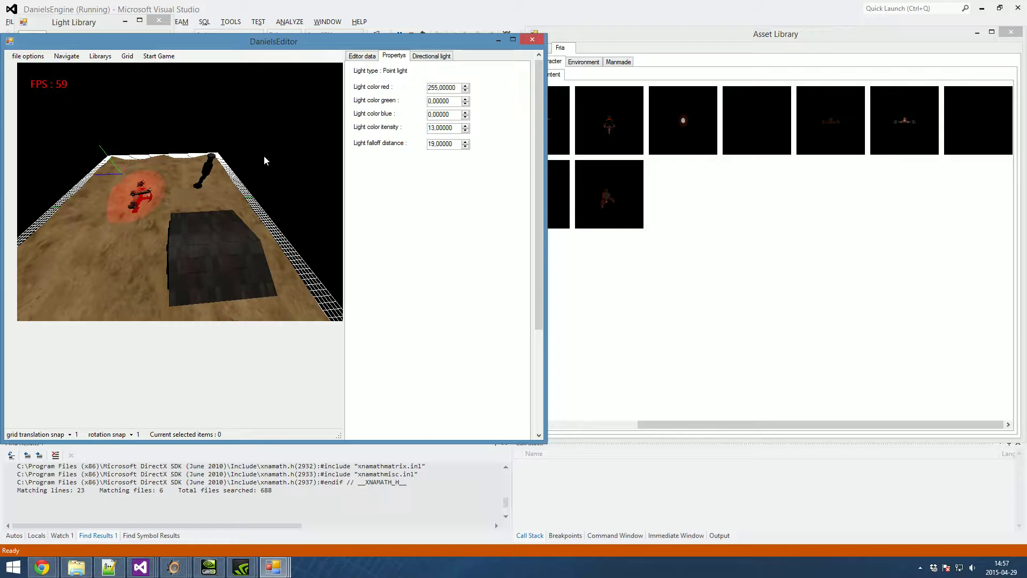
Save the level under the file name test8.
{"action": "left_click", "coordinate": [28, 55]}
{"action": "left_click", "coordinate": [103, 111]}
{"action": "type", "text": "test8"}
{"action": "key", "text": "Return"}
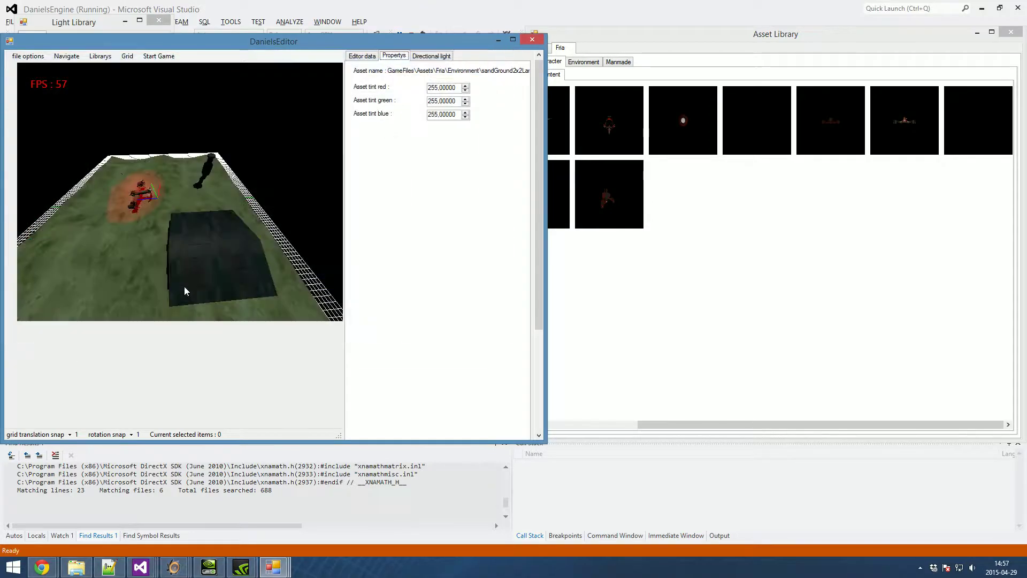
Start the game with the saved test8 level to try it out, and return to the editor.
{"action": "left_click", "coordinate": [161, 58]}
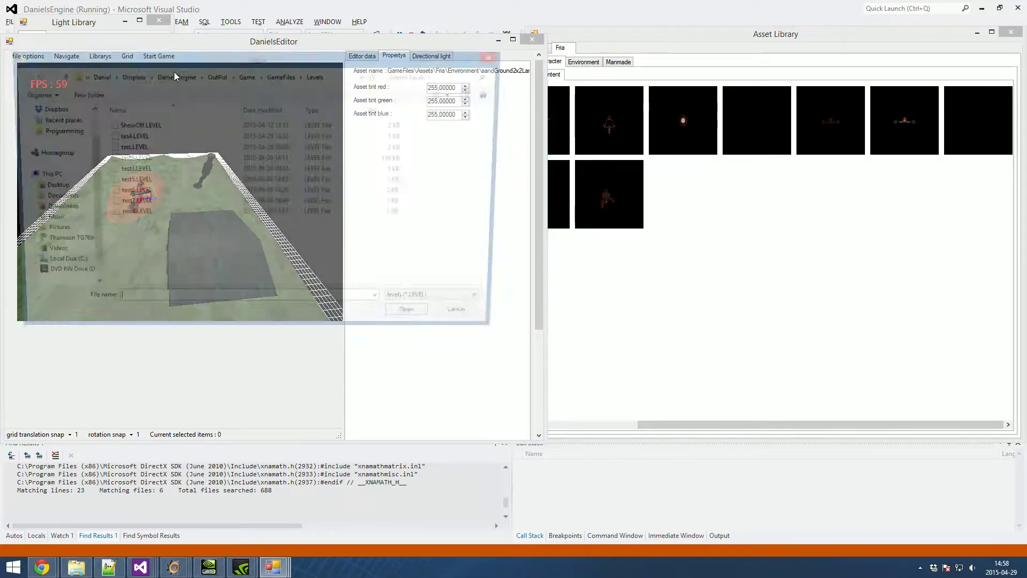
{"action": "double_click", "coordinate": [145, 215]}
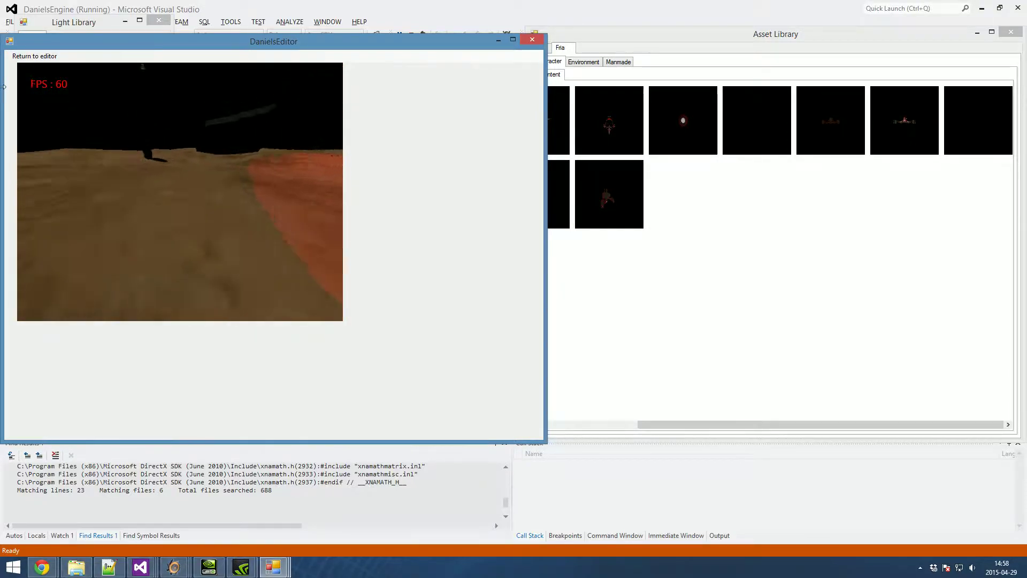
{"action": "left_click", "coordinate": [34, 56]}
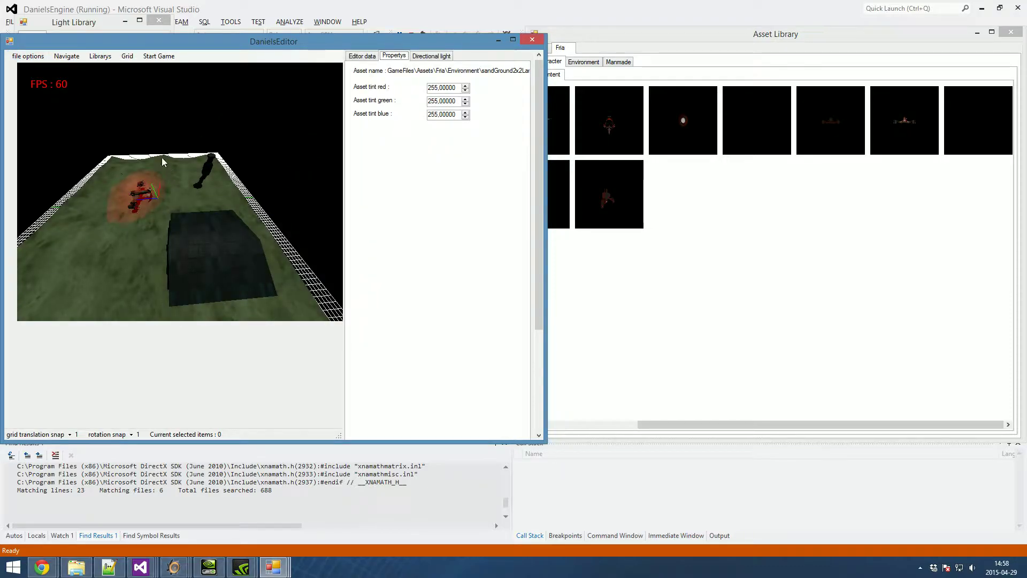
Browse the Environment assets in the Asset Library.
{"action": "middle_click_drag", "start_coordinate": [131, 98], "coordinate": [146, 115]}
{"action": "left_click", "coordinate": [789, 281]}
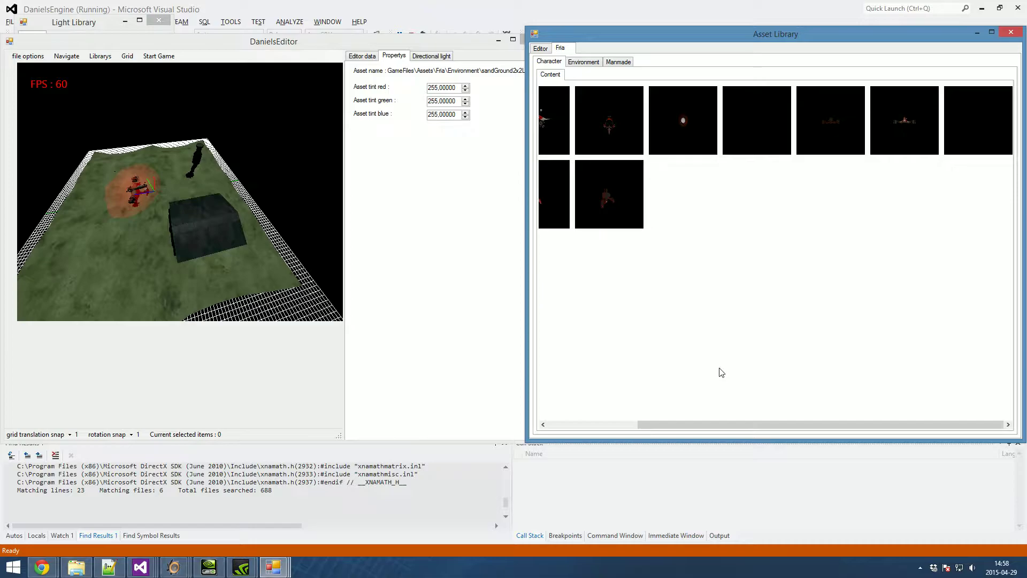
{"action": "left_click", "coordinate": [576, 61]}
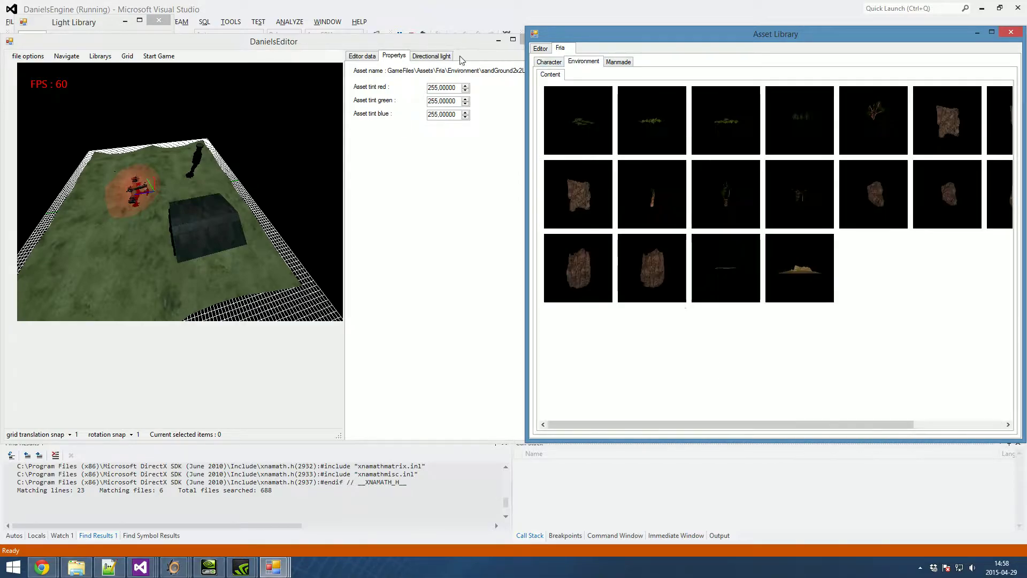
Set the translation arrows offset to x 3 and y 12 for the selected sand ground.
{"action": "left_click", "coordinate": [159, 191]}
{"action": "left_click", "coordinate": [449, 72]}
{"action": "scroll", "coordinate": [448, 74], "scroll_direction": "up", "scroll_amount": 2}
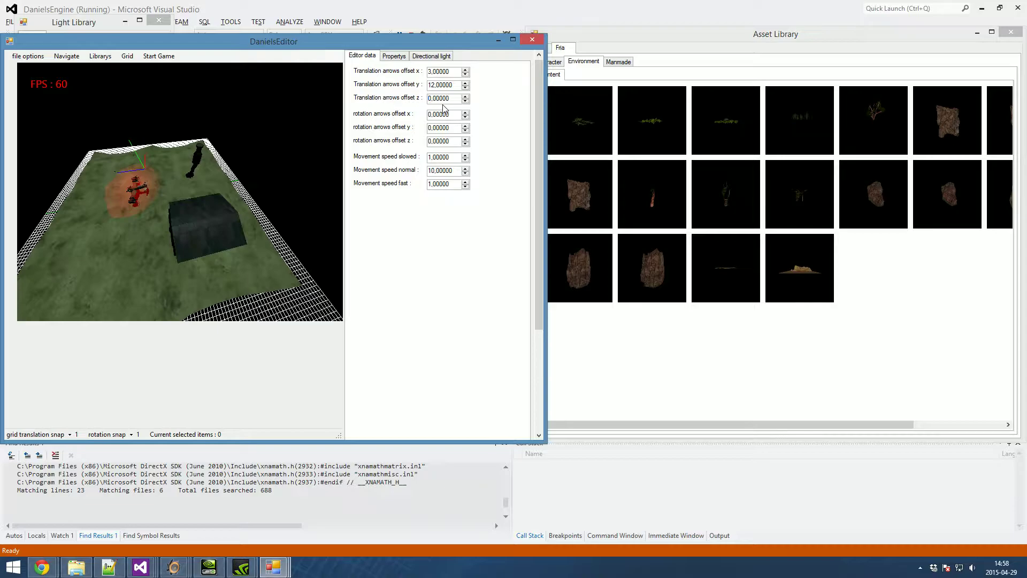
{"action": "middle_click_drag", "start_coordinate": [193, 209], "coordinate": [234, 198]}
{"action": "middle_click_drag", "start_coordinate": [245, 151], "coordinate": [252, 148]}
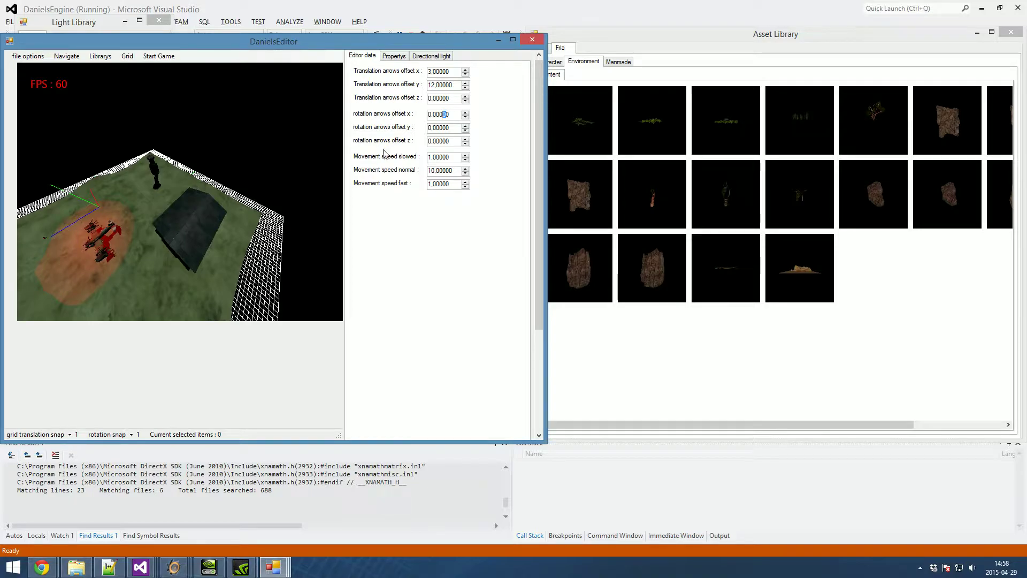
{"action": "middle_click_drag", "start_coordinate": [205, 197], "coordinate": [140, 185]}
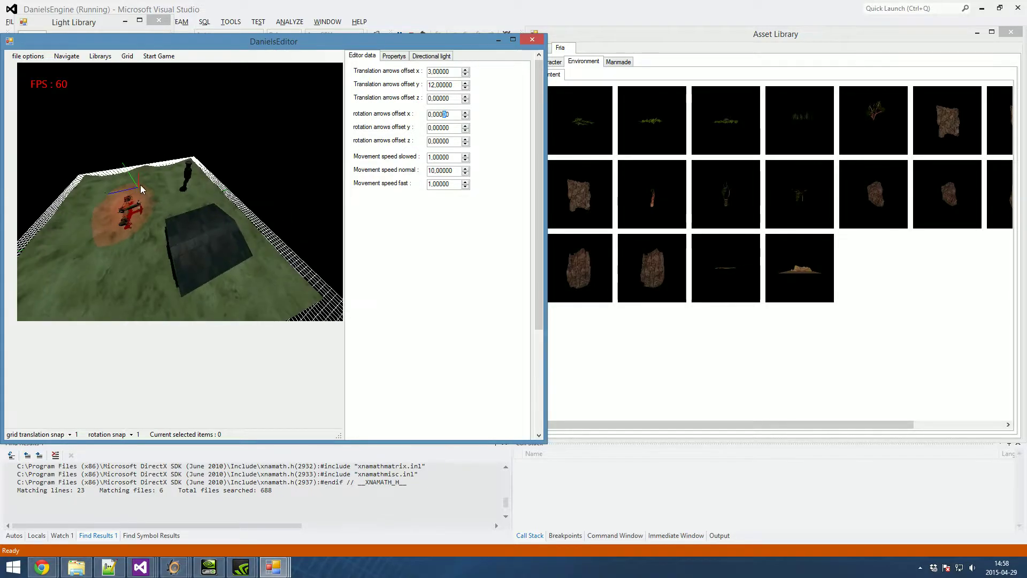
Move the sand ground across the terrain using its offset translation arrows.
{"action": "middle_click_drag", "start_coordinate": [228, 185], "coordinate": [165, 194]}
{"action": "left_click_drag", "start_coordinate": [159, 202], "coordinate": [118, 198]}
{"action": "middle_click_drag", "start_coordinate": [119, 202], "coordinate": [179, 213]}
{"action": "mouse_move", "coordinate": [179, 213]}
{"action": "left_mouse_down"}
{"action": "mouse_move", "coordinate": [160, 206]}
{"action": "mouse_move", "coordinate": [166, 212]}
{"action": "left_mouse_up"}
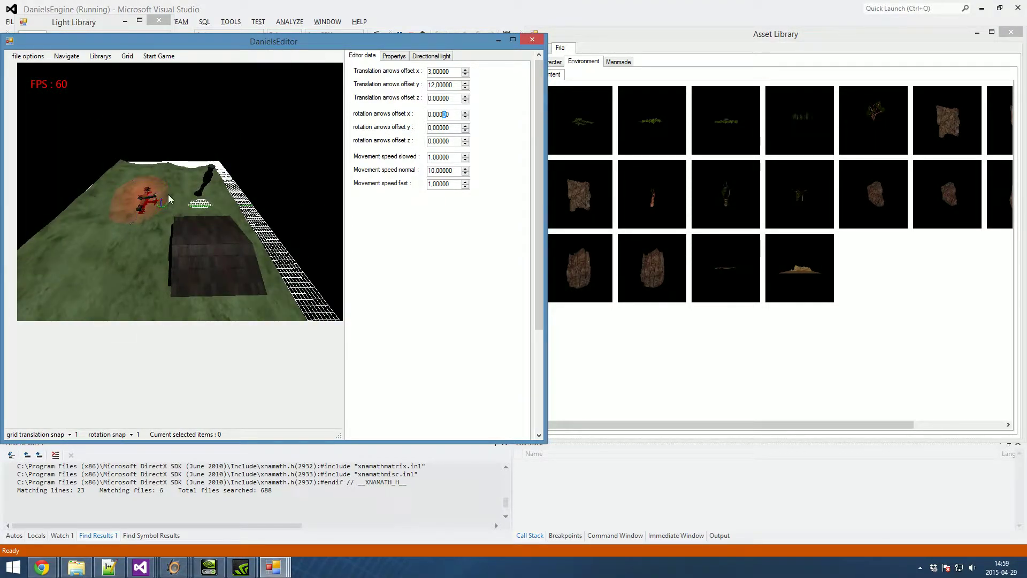
Switch the selection between the dark roof, the sand ground and the terrain, and rotate the sand ground with the rotation gizmo.
{"action": "left_click", "coordinate": [199, 241]}
{"action": "left_click", "coordinate": [122, 214]}
{"action": "left_click", "coordinate": [198, 240]}
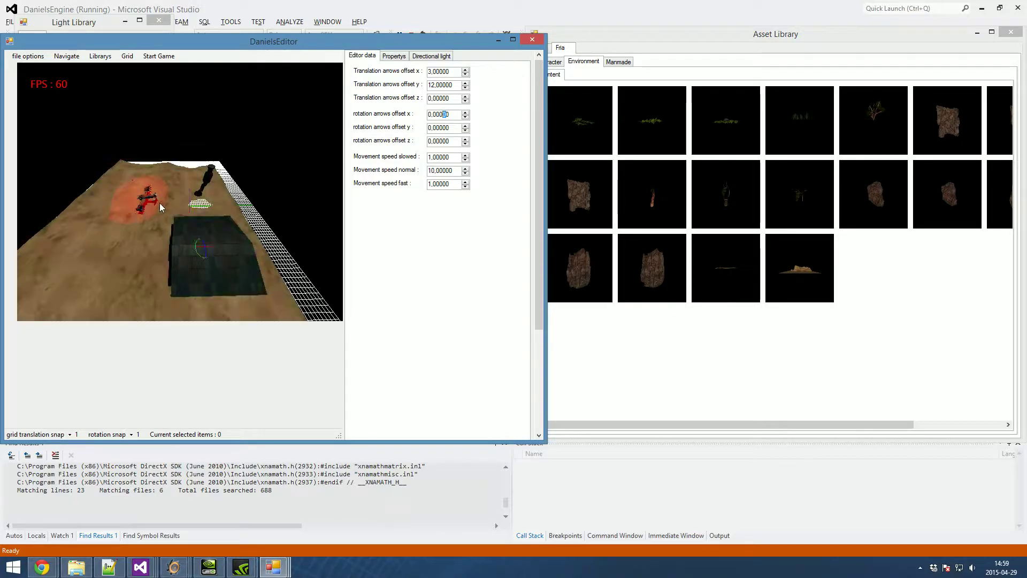
{"action": "left_click", "coordinate": [91, 300]}
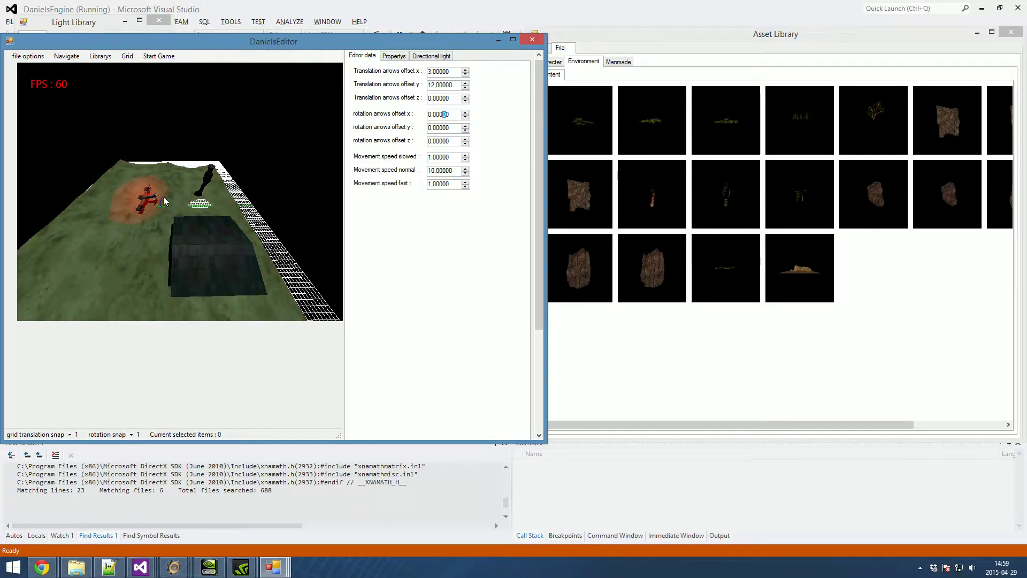
{"action": "left_click_drag", "start_coordinate": [162, 200], "coordinate": [116, 204]}
{"action": "left_click_drag", "start_coordinate": [158, 203], "coordinate": [161, 206]}
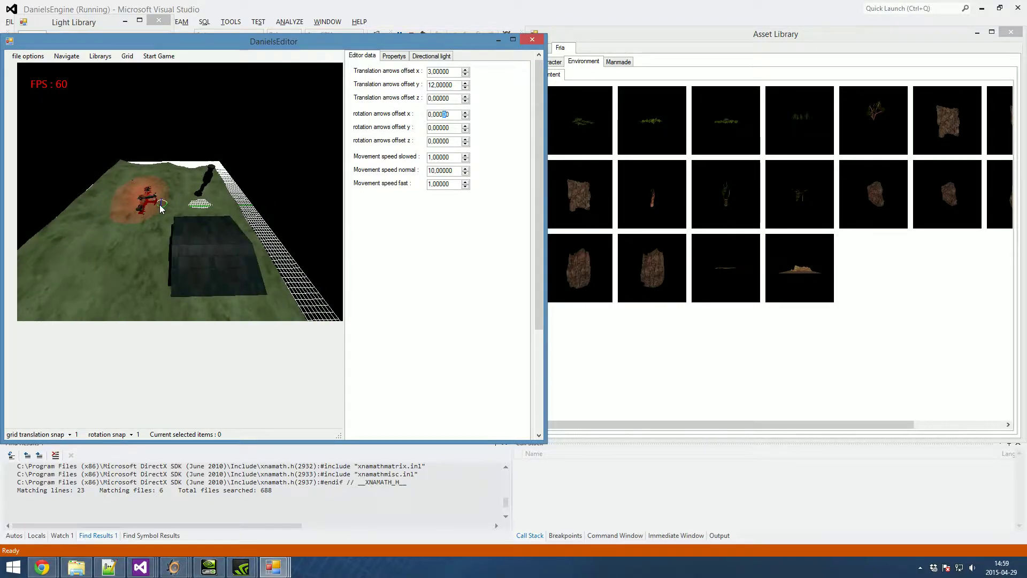
Rotate the sand ground with the rotation snap at 90, and set the rotation snap to 0.
{"action": "left_click", "coordinate": [131, 434]}
{"action": "left_click", "coordinate": [142, 422]}
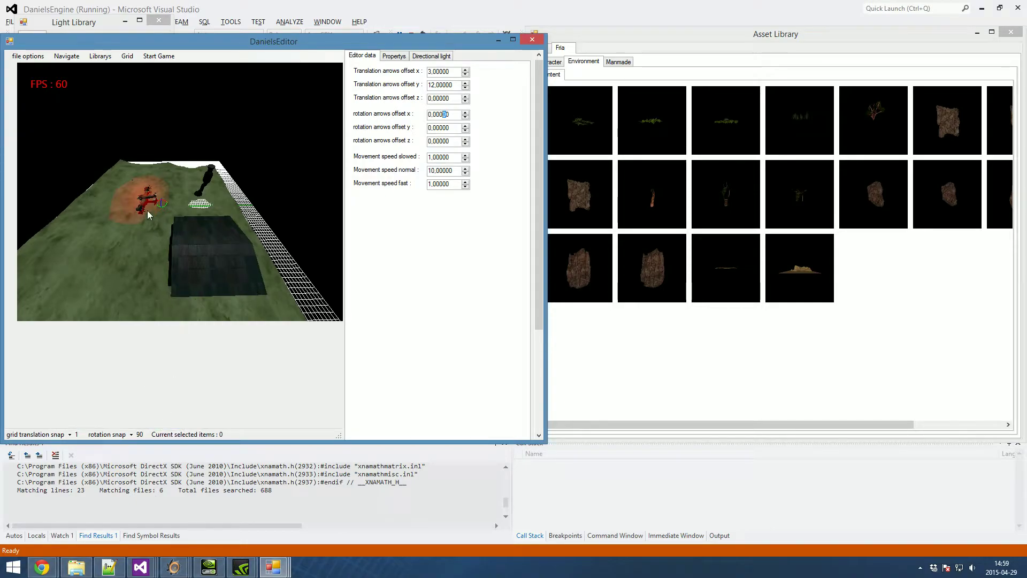
{"action": "mouse_move", "coordinate": [162, 205]}
{"action": "left_mouse_down"}
{"action": "mouse_move", "coordinate": [148, 206]}
{"action": "mouse_move", "coordinate": [164, 207]}
{"action": "left_mouse_up"}
{"action": "left_click", "coordinate": [131, 434]}
{"action": "left_click", "coordinate": [144, 305]}
Load the level file test2.LEVEL.
{"action": "left_click", "coordinate": [101, 57]}
{"action": "left_click", "coordinate": [30, 57]}
{"action": "left_click", "coordinate": [29, 58]}
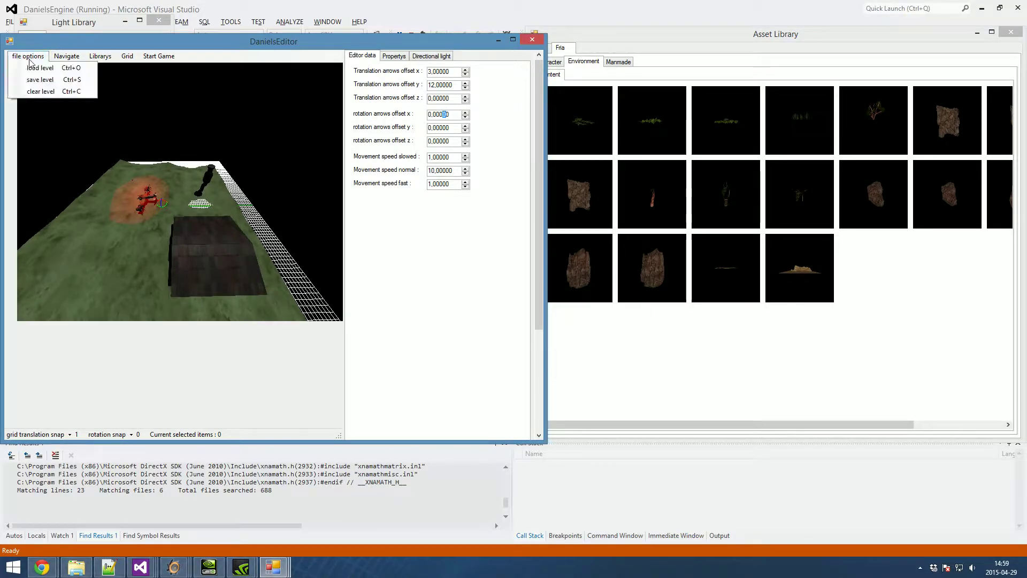
{"action": "left_click", "coordinate": [49, 81]}
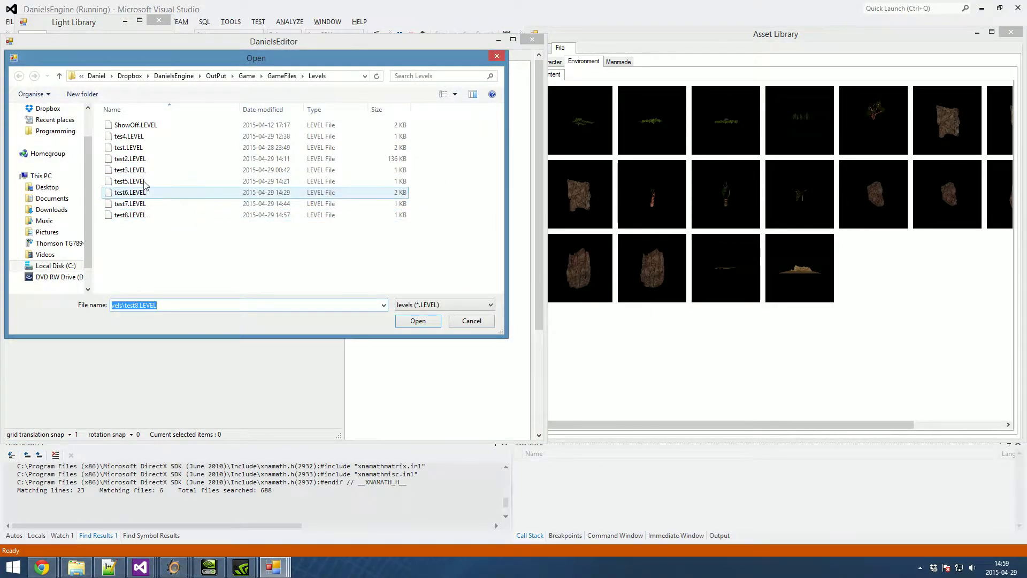
{"action": "double_click", "coordinate": [144, 159]}
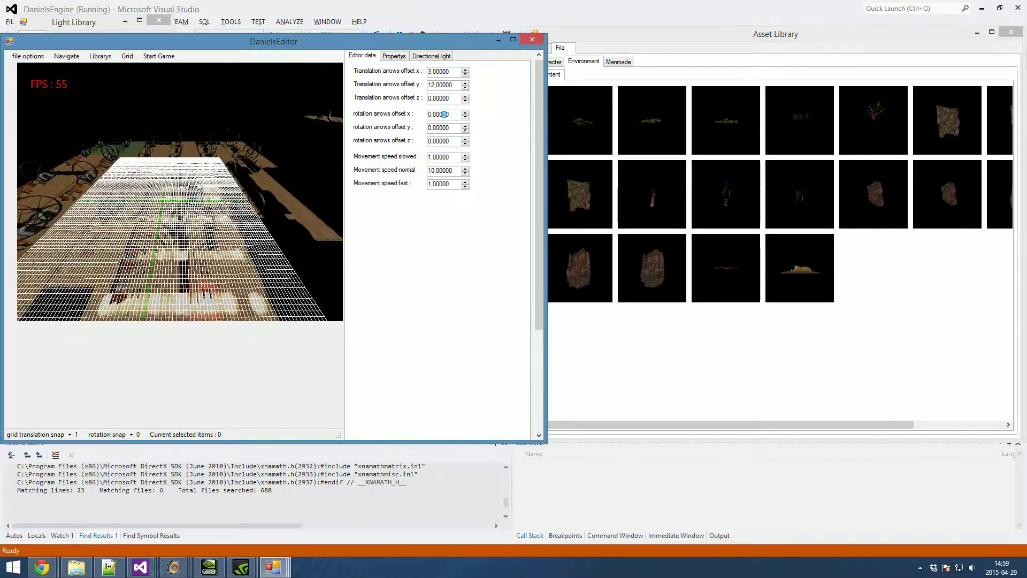
Set the normal movement speed to 31 and fly the camera over the loaded level.
{"action": "right_click_drag", "start_coordinate": [224, 193], "coordinate": [339, 147]}
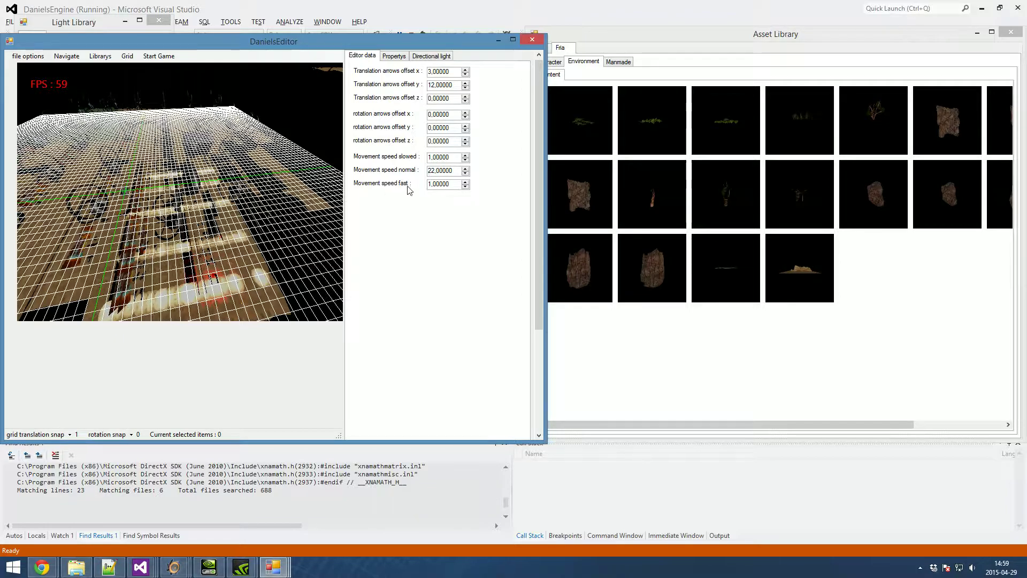
{"action": "key", "text": "w"}
{"action": "right_click_drag", "start_coordinate": [214, 201], "coordinate": [1, 105]}
{"action": "right_click_drag", "start_coordinate": [75, 80], "coordinate": [322, 120]}
{"action": "left_click_drag", "start_coordinate": [135, 247], "coordinate": [136, 246]}
{"action": "right_click_drag", "start_coordinate": [203, 197], "coordinate": [181, 183]}
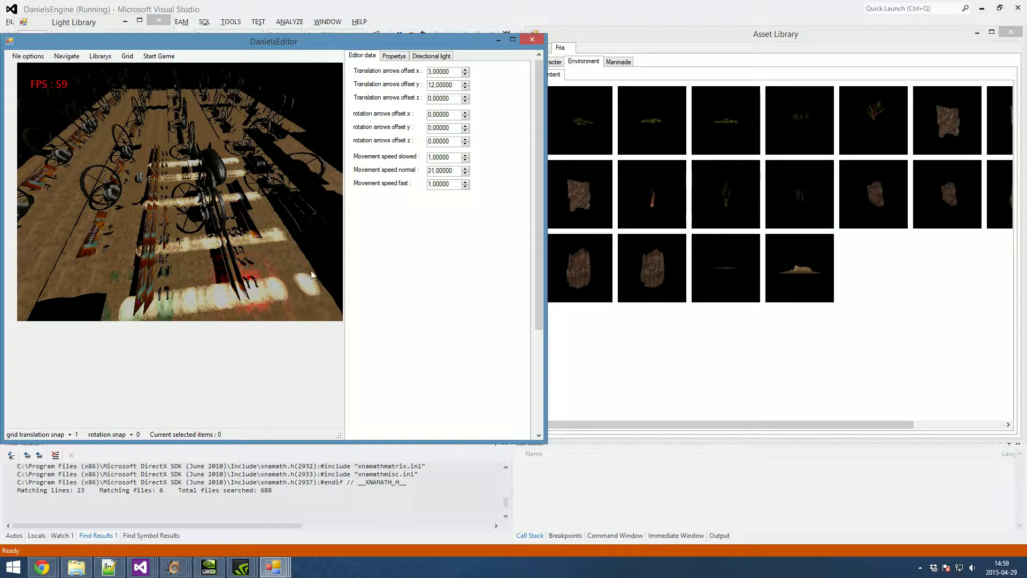
Move the item beside the bright light at the level's near corner and check the property settings.
{"action": "left_click_drag", "start_coordinate": [312, 275], "coordinate": [199, 279]}
{"action": "right_click_drag", "start_coordinate": [197, 239], "coordinate": [230, 235]}
{"action": "left_click", "coordinate": [394, 56]}
{"action": "left_click", "coordinate": [367, 57]}
{"action": "right_click_drag", "start_coordinate": [164, 187], "coordinate": [133, 184]}
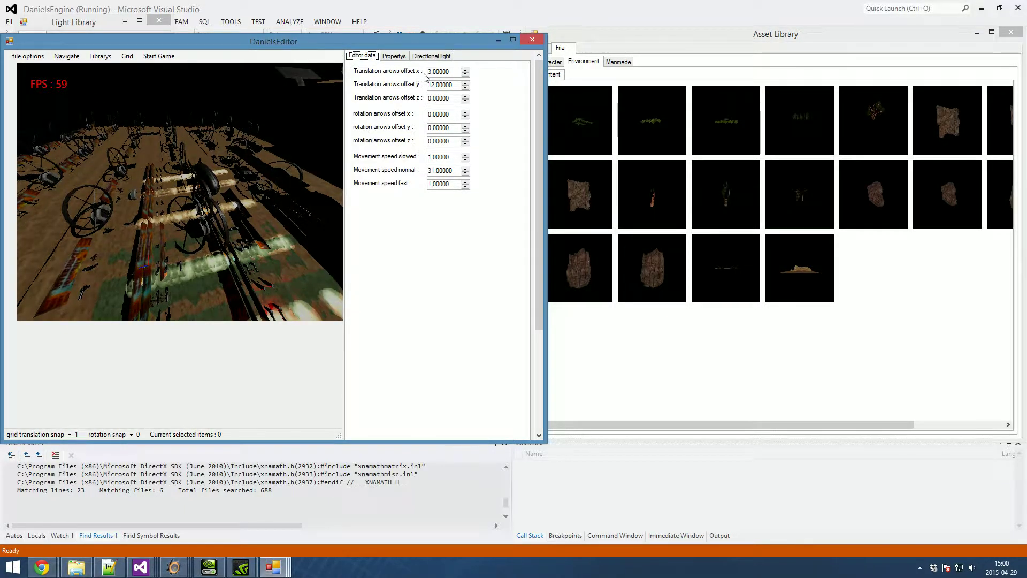
Set the translation arrows offset y to 63 and test moving the selected object with the arrows.
{"action": "type", "text": "21"}
{"action": "scroll", "coordinate": [400, 114], "scroll_direction": "up", "scroll_amount": 5}
{"action": "right_click_drag", "start_coordinate": [137, 195], "coordinate": [118, 226]}
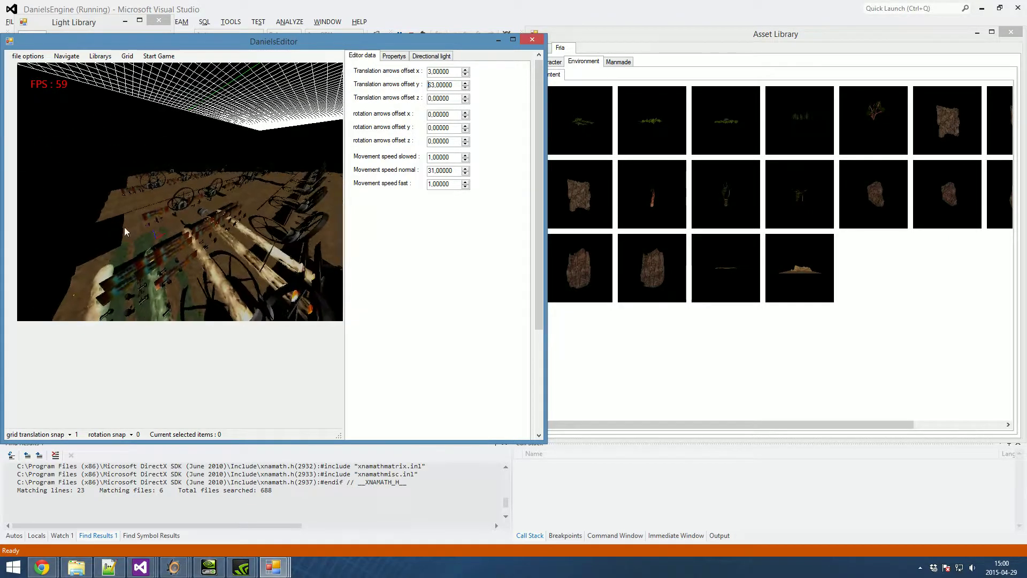
{"action": "left_click_drag", "start_coordinate": [163, 235], "coordinate": [169, 235]}
{"action": "right_click_drag", "start_coordinate": [206, 213], "coordinate": [125, 86]}
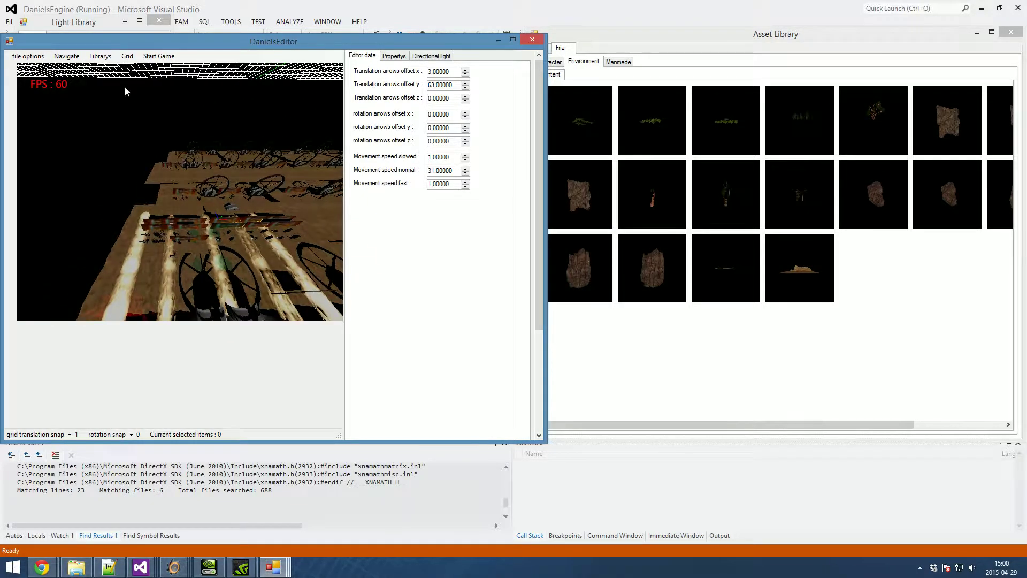
Clear the current level.
{"action": "left_click", "coordinate": [28, 56]}
{"action": "left_click", "coordinate": [32, 92]}
{"action": "right_click_drag", "start_coordinate": [98, 78], "coordinate": [176, 72]}
Toggle the grid off and back on.
{"action": "left_click", "coordinate": [127, 56]}
{"action": "left_click", "coordinate": [160, 68]}
{"action": "left_click", "coordinate": [128, 56]}
{"action": "left_click", "coordinate": [159, 67]}
{"action": "mouse_move", "coordinate": [140, 86]}
{"action": "right_mouse_down"}
{"action": "mouse_move", "coordinate": [257, 98]}
{"action": "mouse_move", "coordinate": [157, 93]}
{"action": "right_mouse_up"}
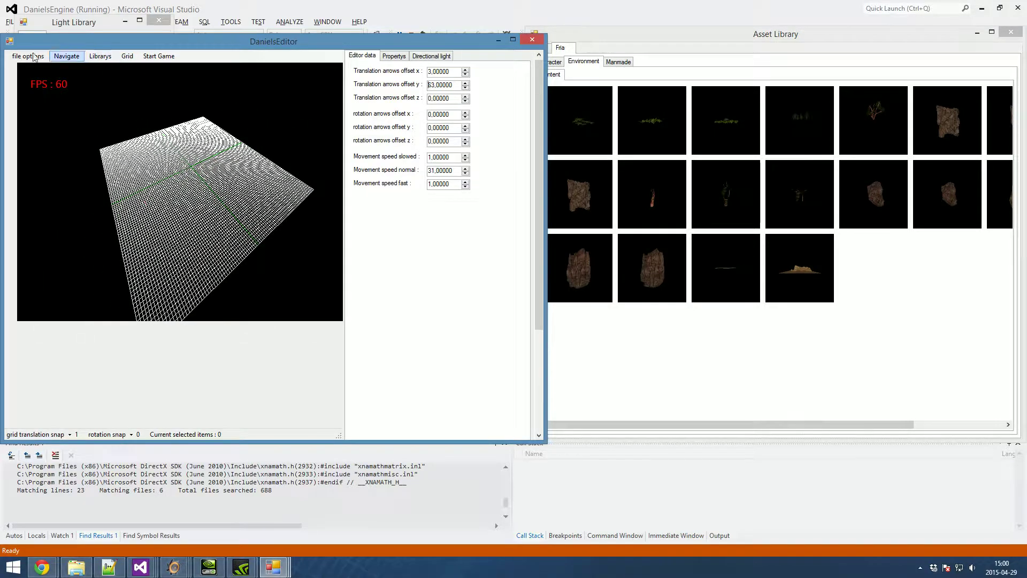
Switch to the asset editor and load the Bulldog model from the Fria Character assets.
{"action": "left_click", "coordinate": [67, 56]}
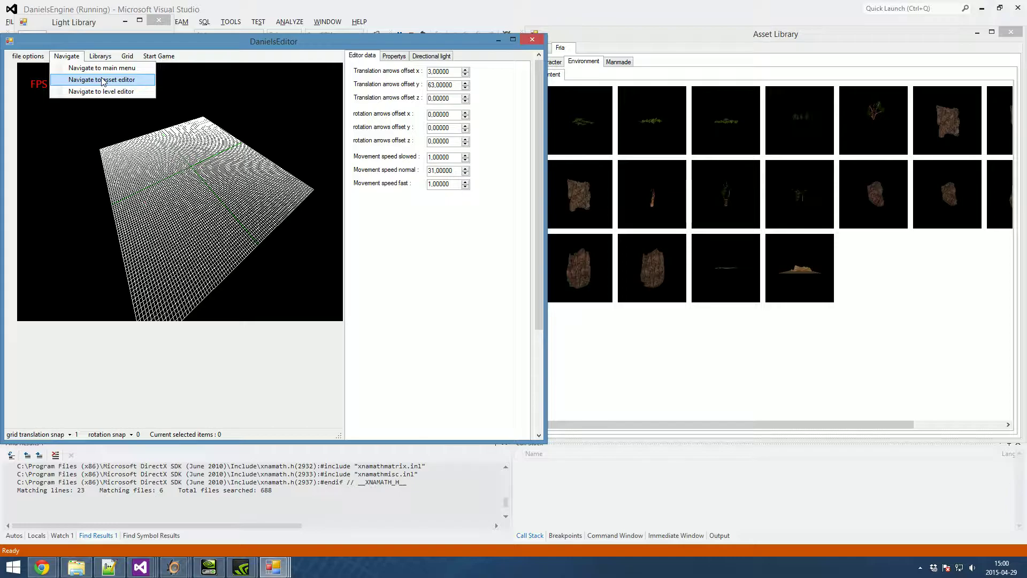
{"action": "left_click", "coordinate": [104, 80]}
{"action": "left_click", "coordinate": [28, 55]}
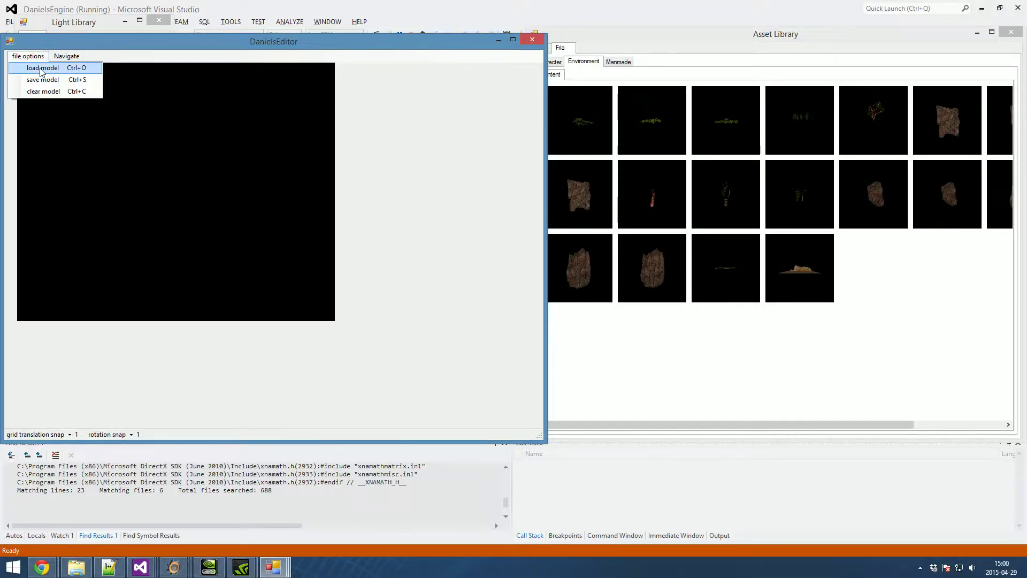
{"action": "left_click", "coordinate": [42, 70]}
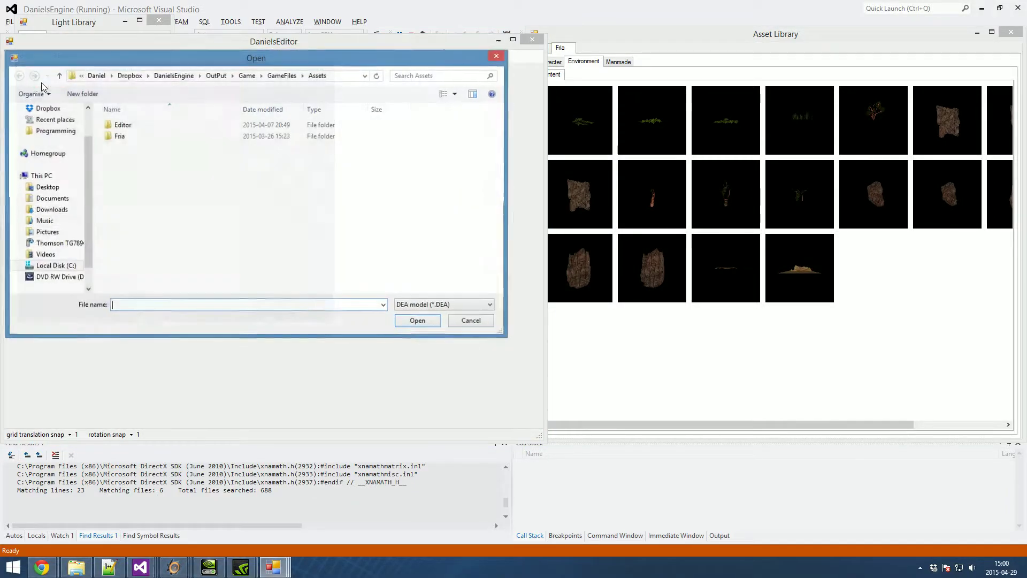
{"action": "left_click", "coordinate": [134, 138]}
{"action": "double_click", "coordinate": [142, 138]}
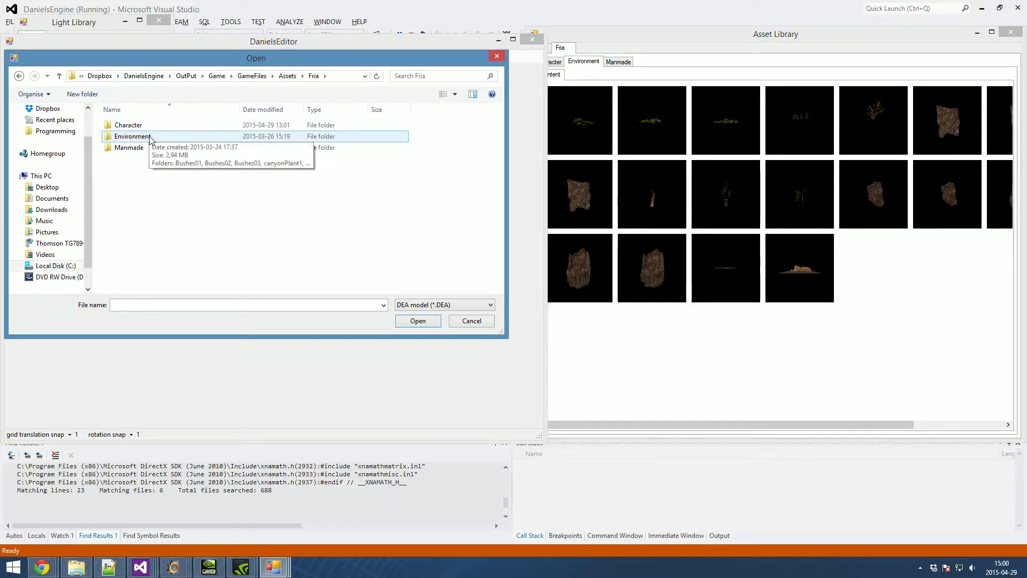
{"action": "double_click", "coordinate": [134, 126]}
{"action": "left_click", "coordinate": [137, 136]}
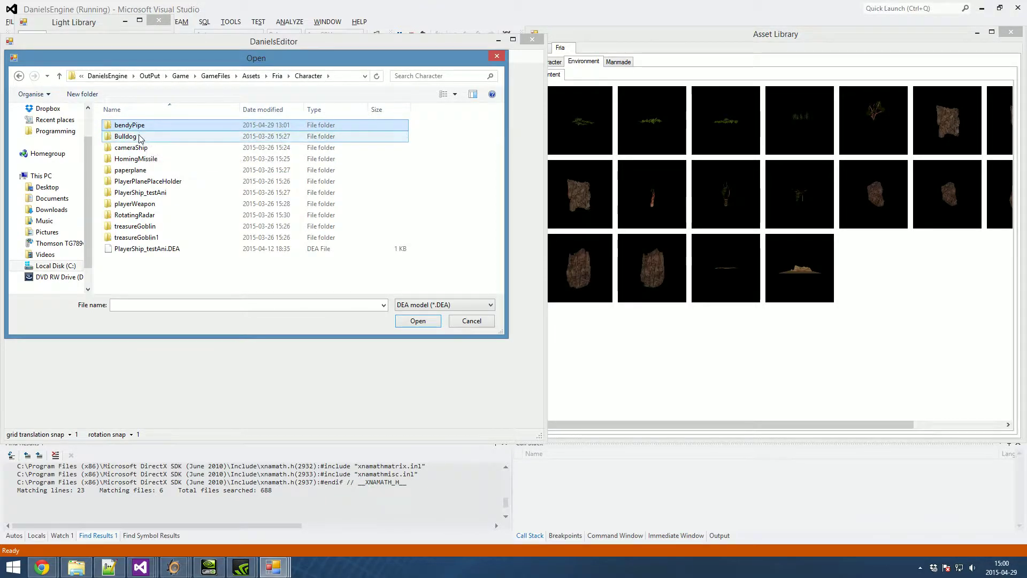
{"action": "double_click", "coordinate": [137, 136]}
{"action": "double_click", "coordinate": [132, 125]}
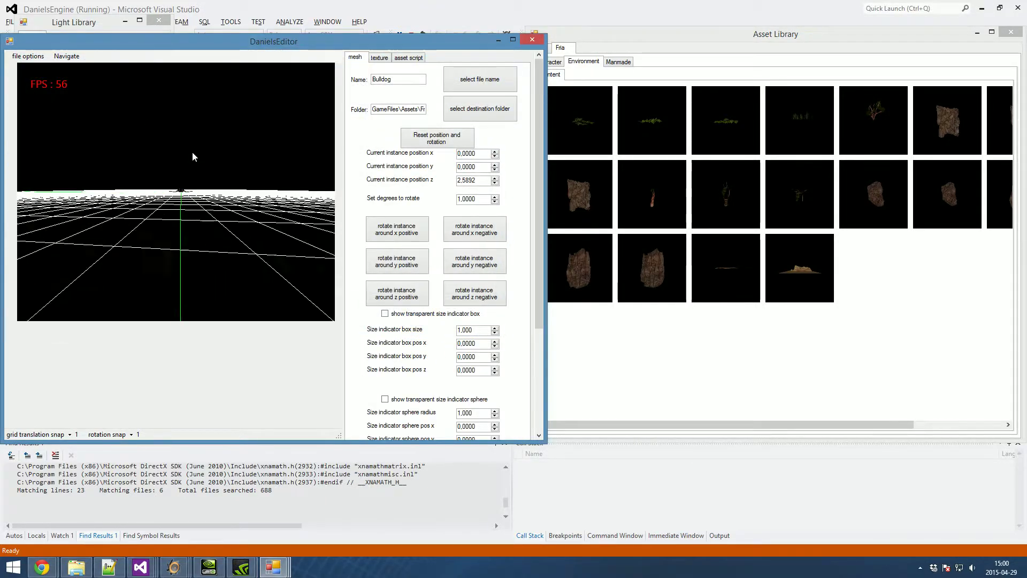
Move the Bulldog along z to about -2.463 and look through the mesh and size indicator settings.
{"action": "middle_click_drag", "start_coordinate": [195, 164], "coordinate": [344, 220]}
{"action": "left_click_drag", "start_coordinate": [174, 248], "coordinate": [134, 248]}
{"action": "middle_click_drag", "start_coordinate": [133, 248], "coordinate": [179, 220]}
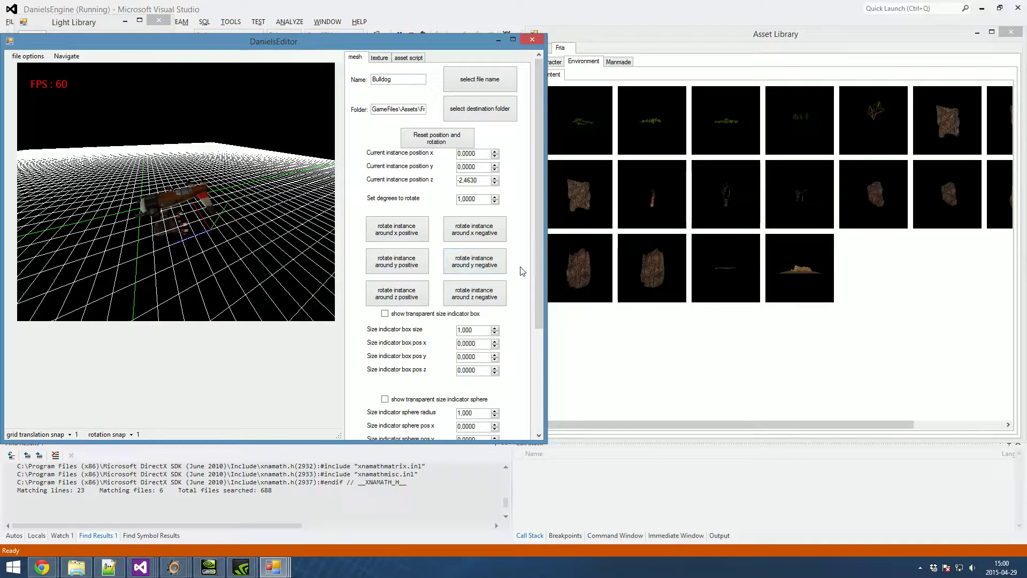
{"action": "left_click_drag", "start_coordinate": [537, 271], "coordinate": [544, 323]}
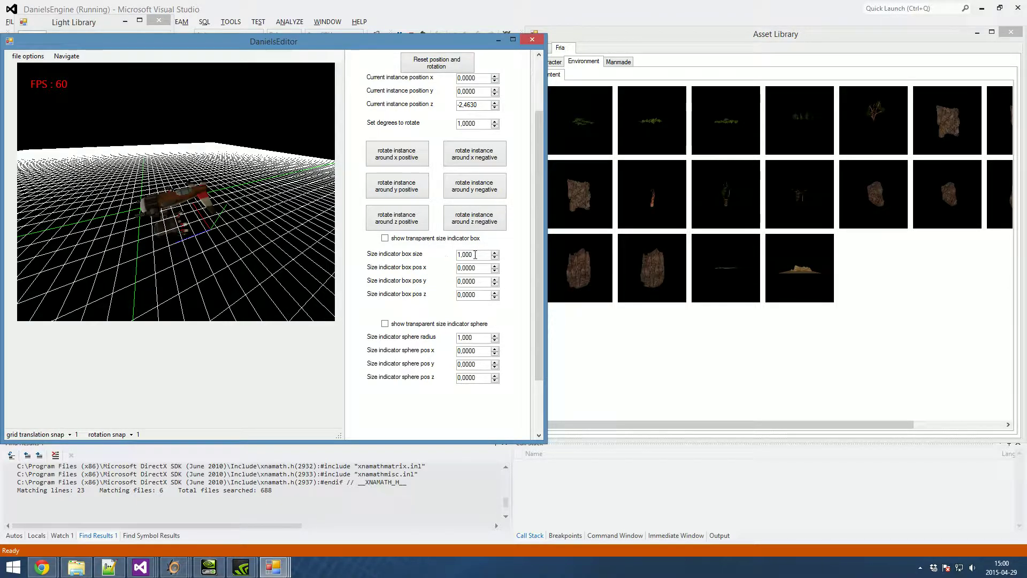
{"action": "middle_click_drag", "start_coordinate": [212, 214], "coordinate": [140, 208]}
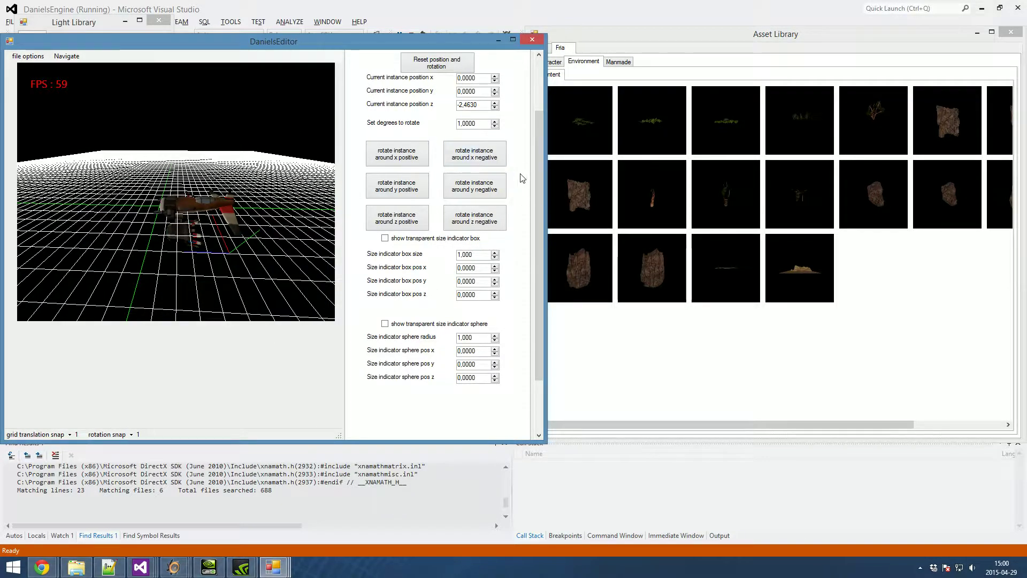
{"action": "left_click_drag", "start_coordinate": [540, 190], "coordinate": [541, 128]}
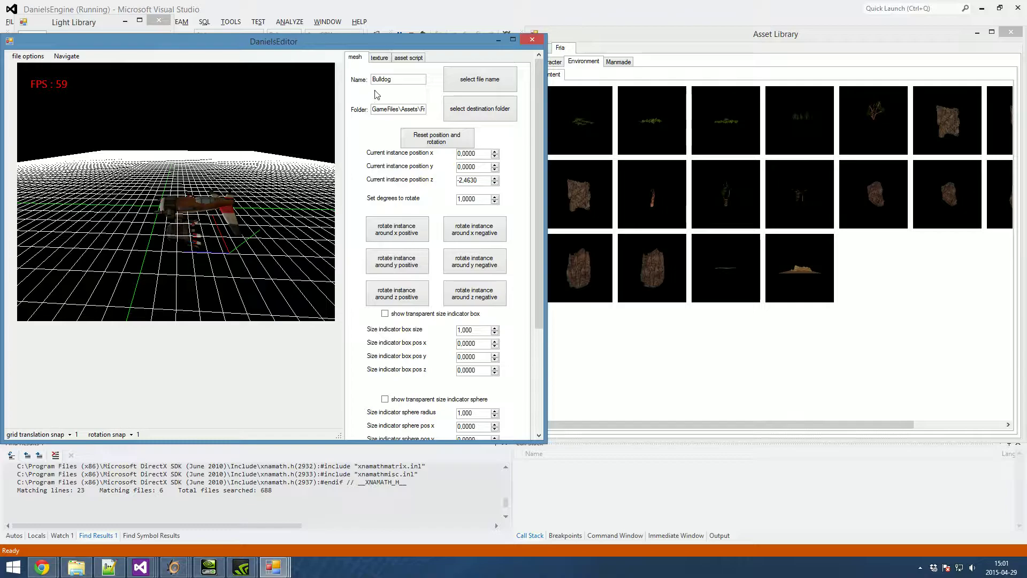
Start loading another model and browse from the Programming folder to ReanimatedFrog and its ReanimaetdFria folder.
{"action": "left_click", "coordinate": [30, 59]}
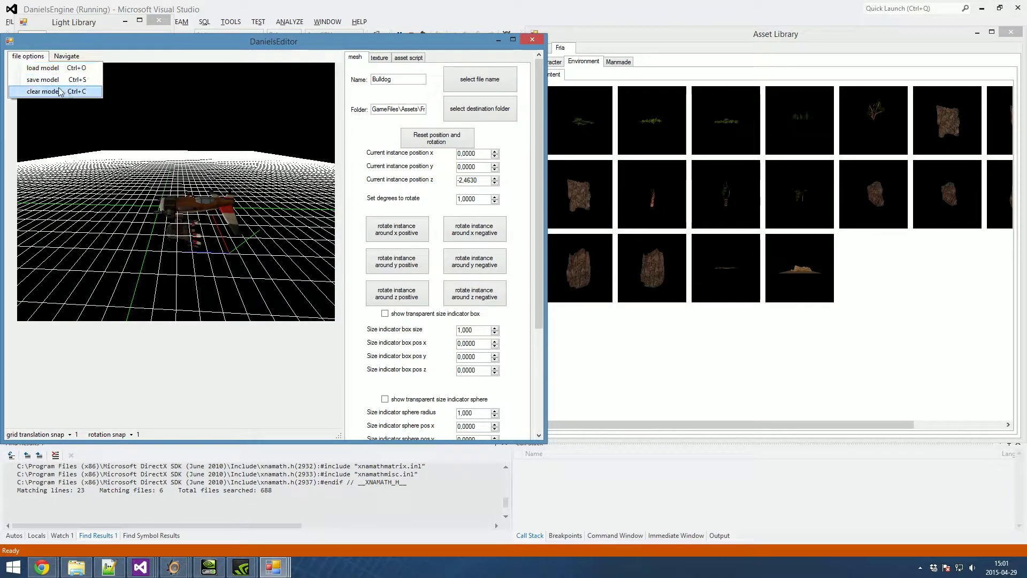
{"action": "left_click", "coordinate": [51, 68]}
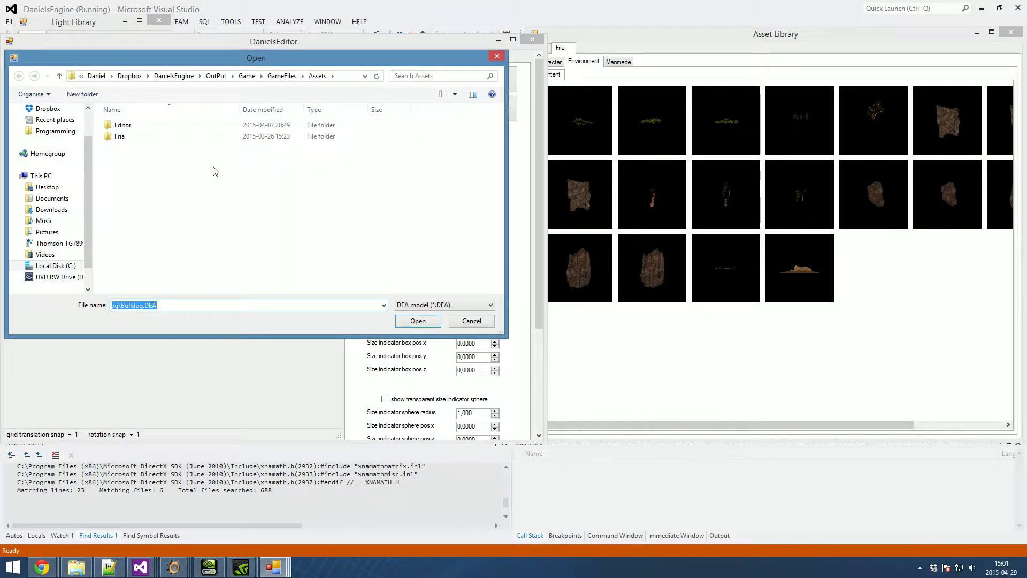
{"action": "left_click", "coordinate": [51, 131]}
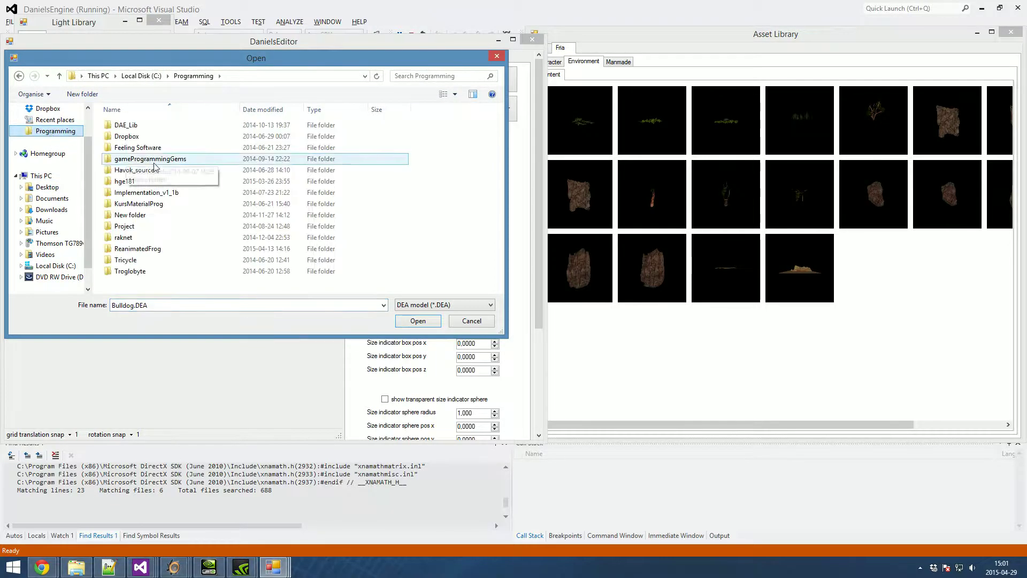
{"action": "left_click", "coordinate": [181, 227]}
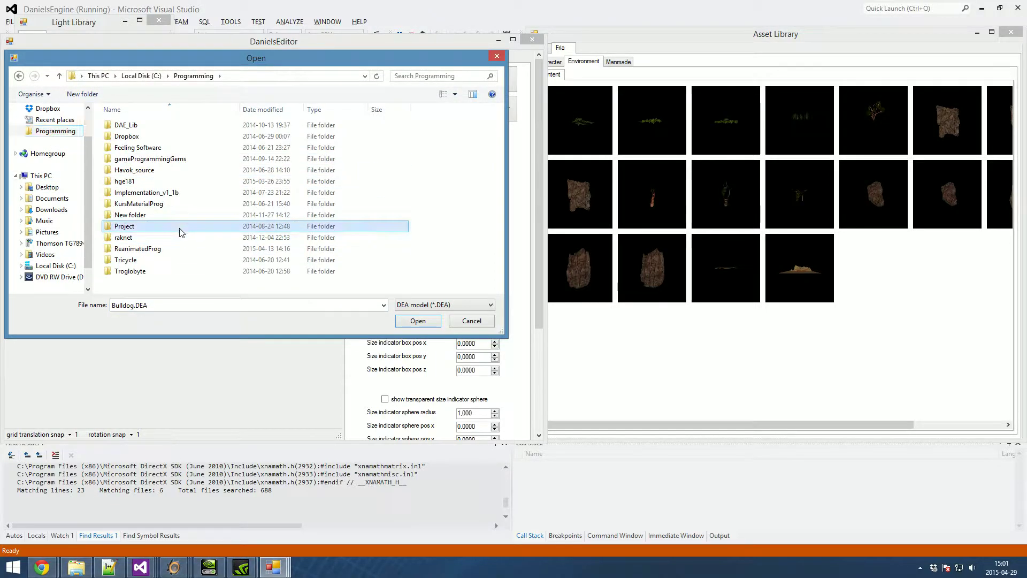
{"action": "double_click", "coordinate": [140, 248]}
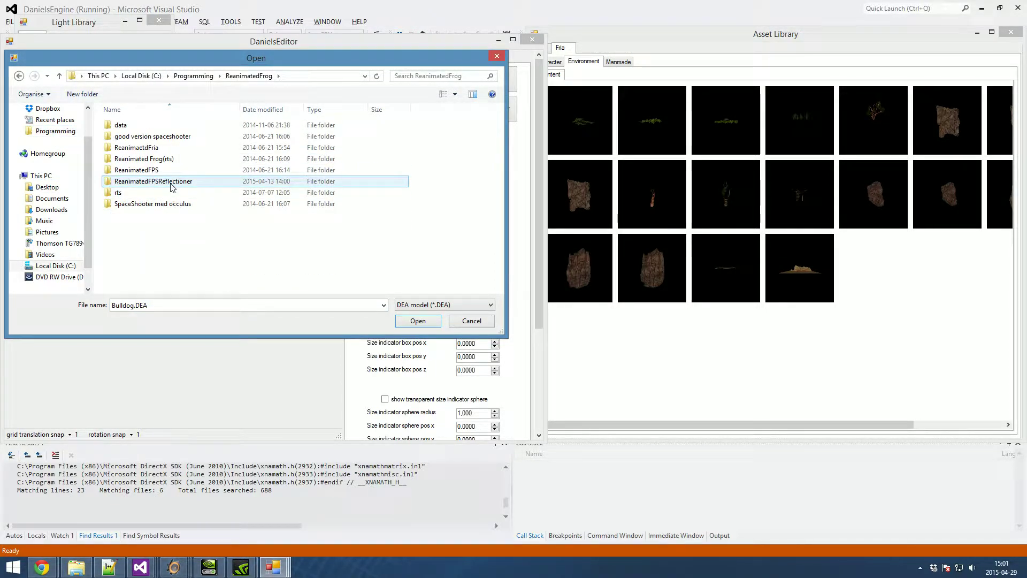
{"action": "double_click", "coordinate": [140, 148]}
{"action": "double_click", "coordinate": [142, 127]}
{"action": "double_click", "coordinate": [143, 149]}
{"action": "left_click", "coordinate": [144, 151]}
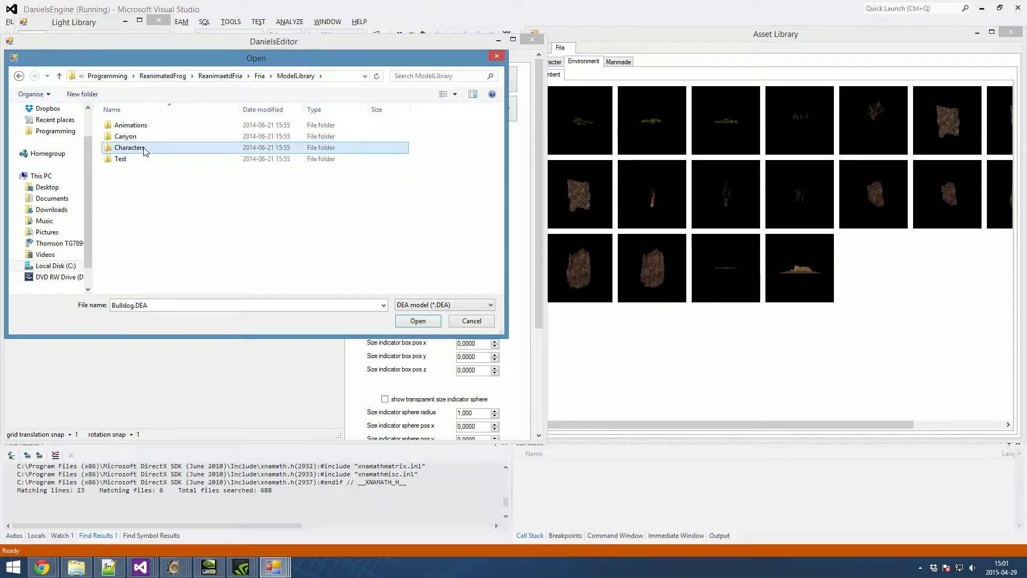
{"action": "double_click", "coordinate": [146, 152]}
{"action": "key", "text": "BackSpace"}
{"action": "key", "text": "BackSpace"}
{"action": "key", "text": "BackSpace"}
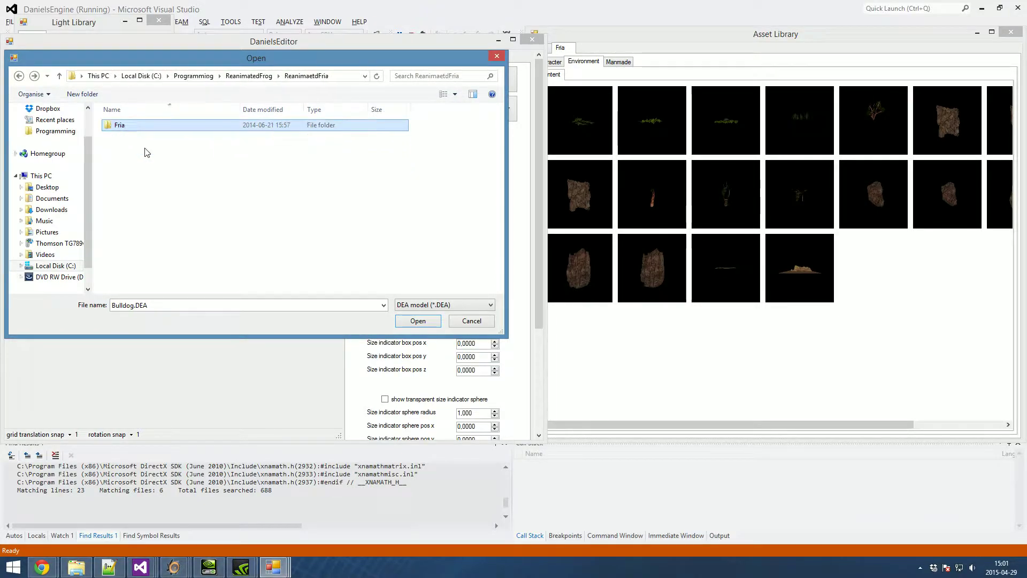
Browse Fria's ModelLibrary folder, change the file type filter and load the bendyPipe model.
{"action": "key", "text": "Return"}
{"action": "double_click", "coordinate": [146, 148]}
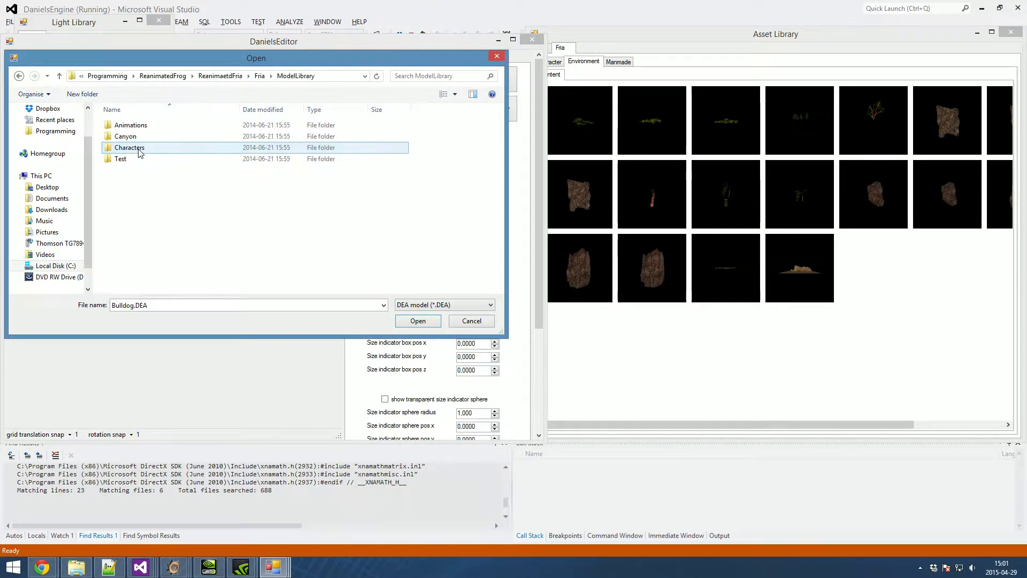
{"action": "double_click", "coordinate": [142, 137]}
{"action": "double_click", "coordinate": [138, 137]}
{"action": "double_click", "coordinate": [136, 126]}
{"action": "left_click", "coordinate": [453, 304]}
{"action": "left_click", "coordinate": [452, 323]}
{"action": "left_click", "coordinate": [245, 128]}
{"action": "double_click", "coordinate": [245, 129]}
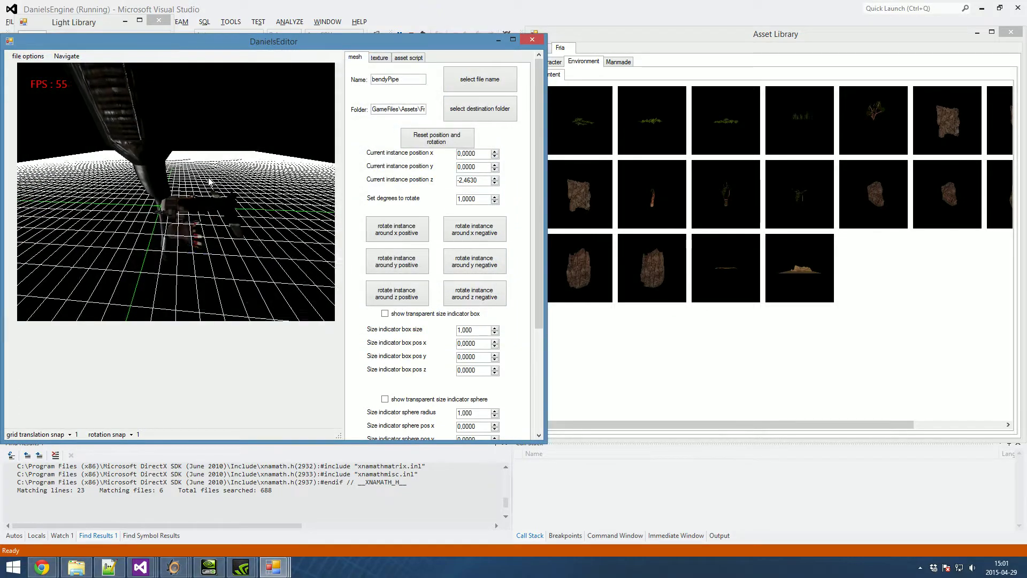
Raise the selected model instance to a y position of about 6.678.
{"action": "left_click_drag", "start_coordinate": [216, 243], "coordinate": [248, 222]}
{"action": "right_click_drag", "start_coordinate": [248, 223], "coordinate": [278, 222]}
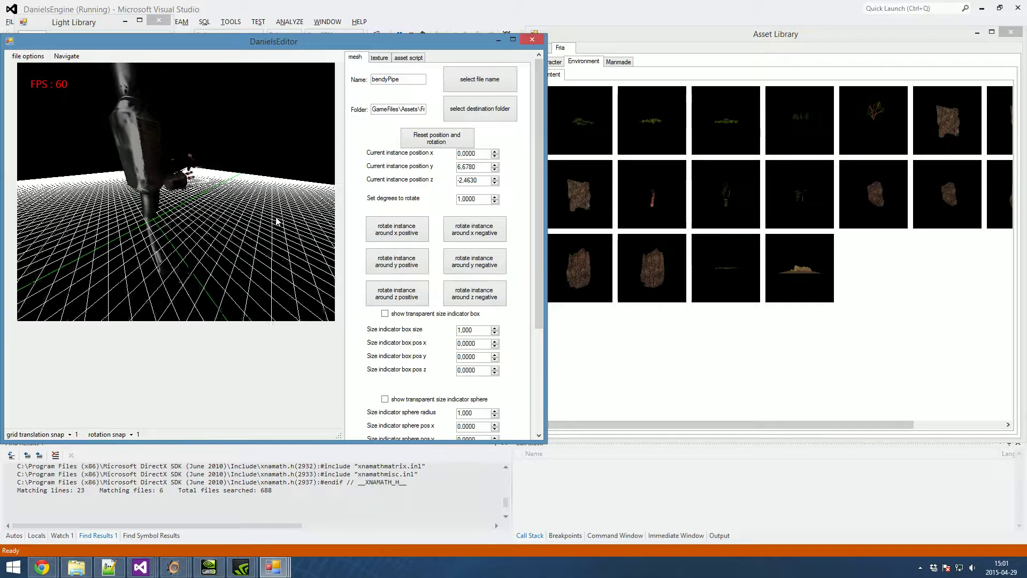
{"action": "left_click", "coordinate": [22, 59]}
{"action": "right_click_drag", "start_coordinate": [149, 137], "coordinate": [165, 150]}
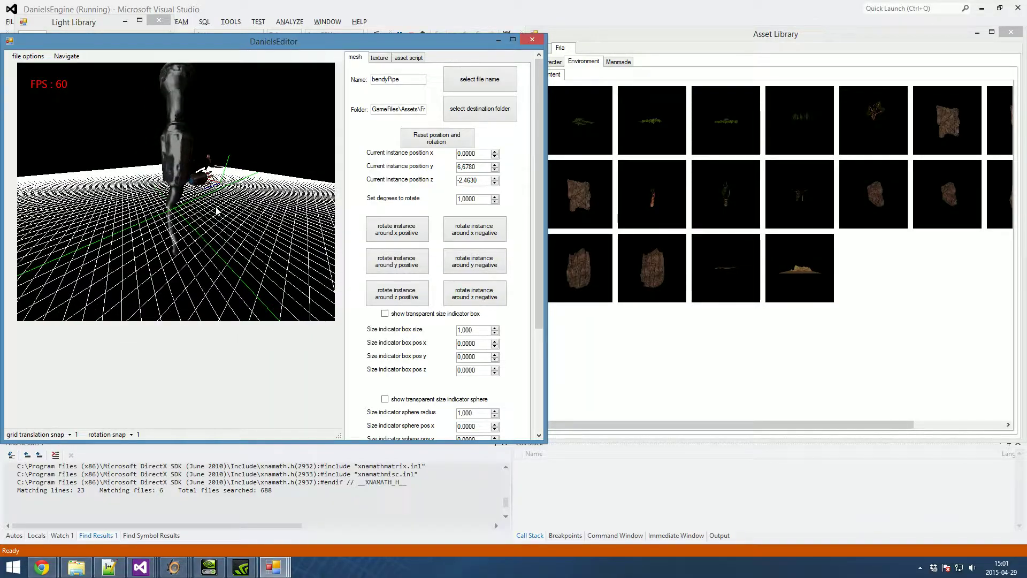
Show the Manmade content of the Fria collection in the Asset Library.
{"action": "right_click_drag", "start_coordinate": [245, 193], "coordinate": [213, 177]}
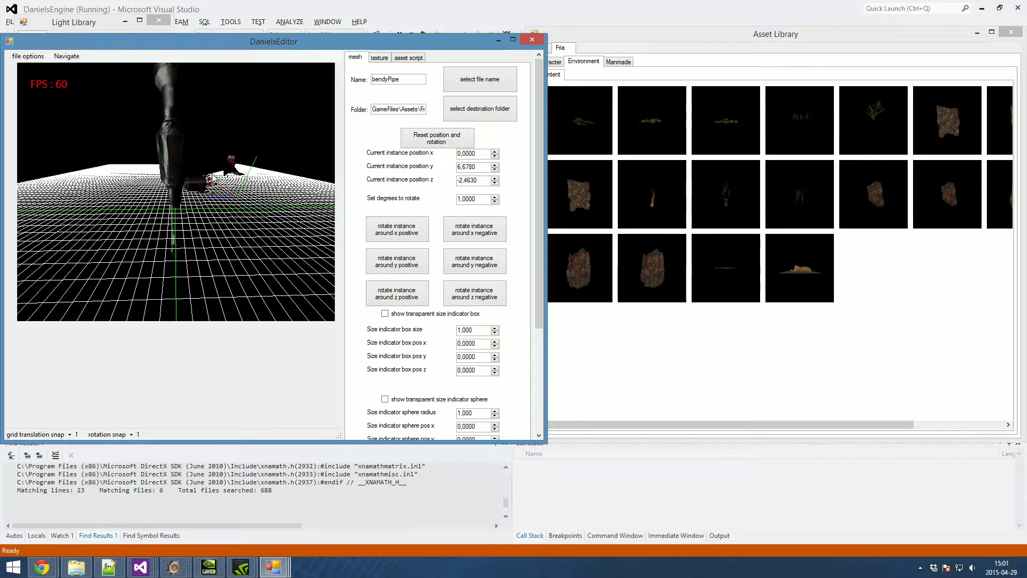
{"action": "left_click", "coordinate": [873, 308]}
{"action": "left_click", "coordinate": [618, 62]}
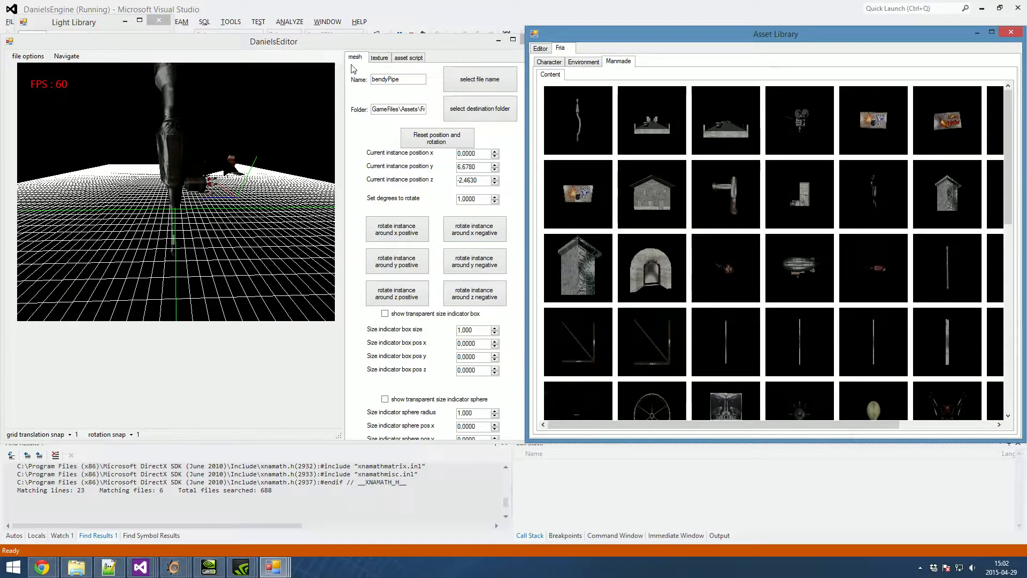
Show the model's texture settings and look through the available active texture types.
{"action": "left_click", "coordinate": [291, 120]}
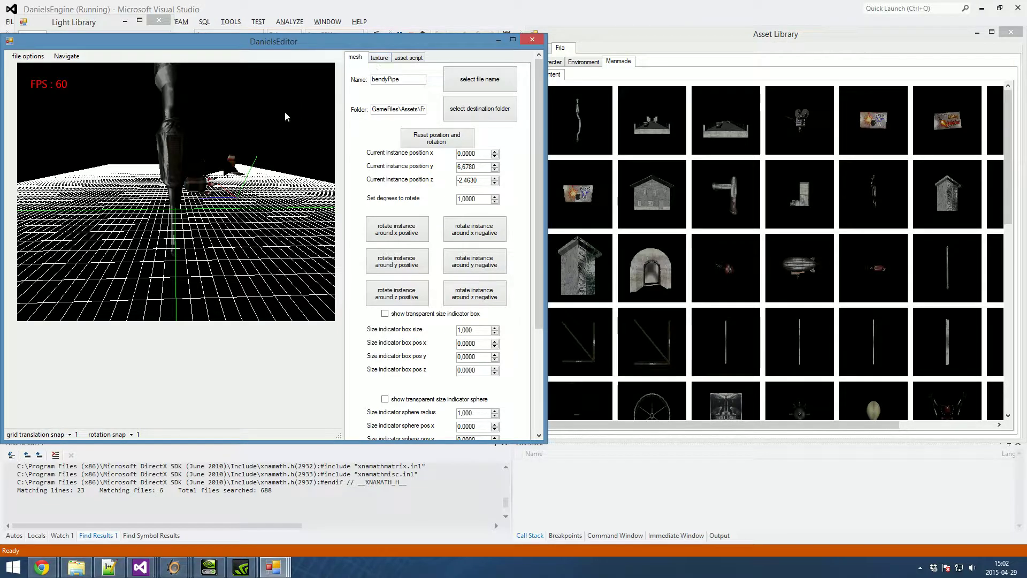
{"action": "left_click", "coordinate": [379, 59]}
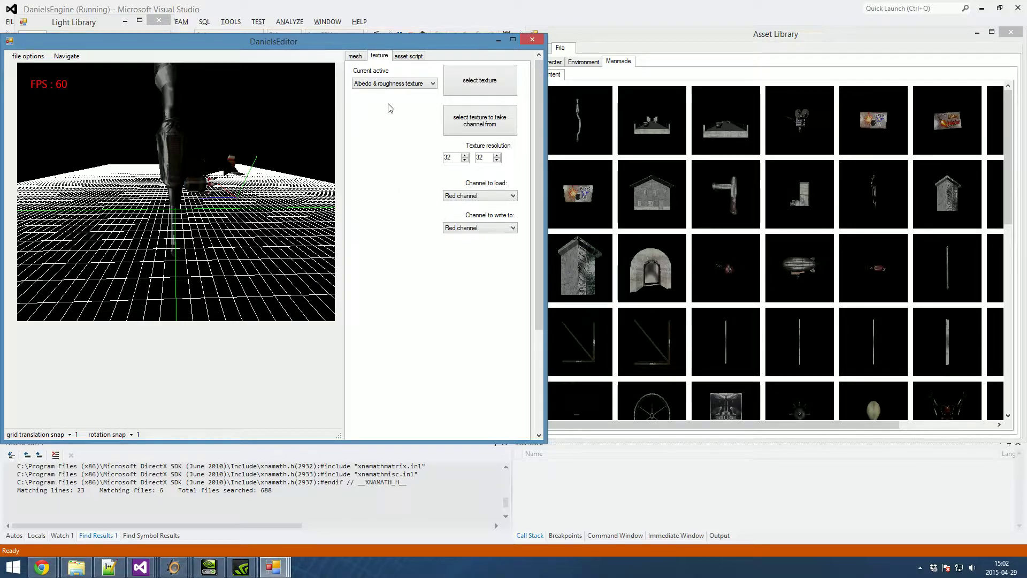
{"action": "left_click", "coordinate": [399, 84]}
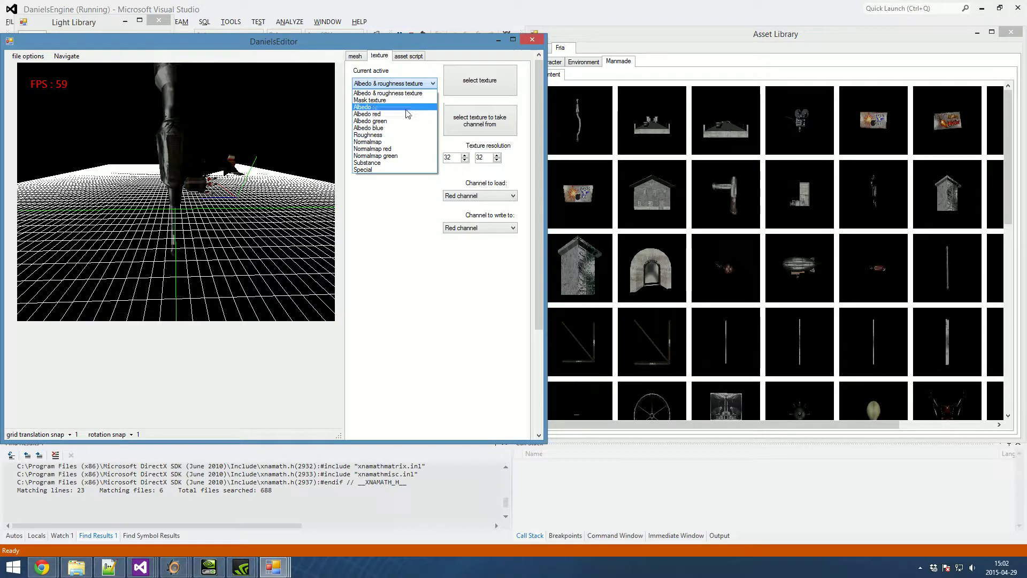
{"action": "left_click", "coordinate": [387, 85]}
{"action": "left_click", "coordinate": [404, 87]}
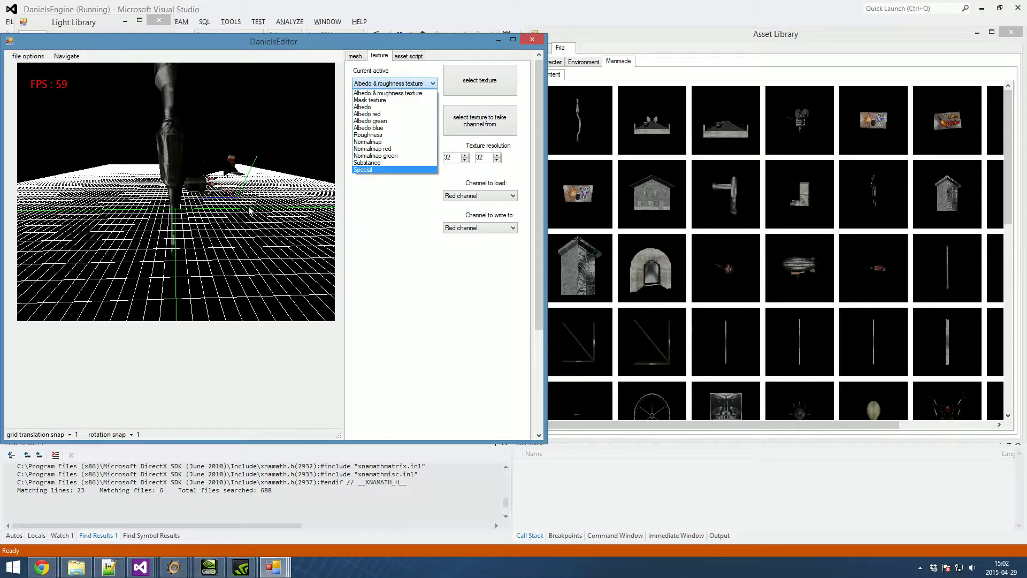
Set the current active texture type to Substance.
{"action": "middle_click_drag", "start_coordinate": [244, 204], "coordinate": [360, 198]}
{"action": "key", "text": "a"}
{"action": "key", "text": "a"}
{"action": "key", "text": "a"}
{"action": "key", "text": "a"}
{"action": "key", "text": "a"}
{"action": "key", "text": "s"}
{"action": "middle_click_drag", "start_coordinate": [256, 179], "coordinate": [227, 199]}
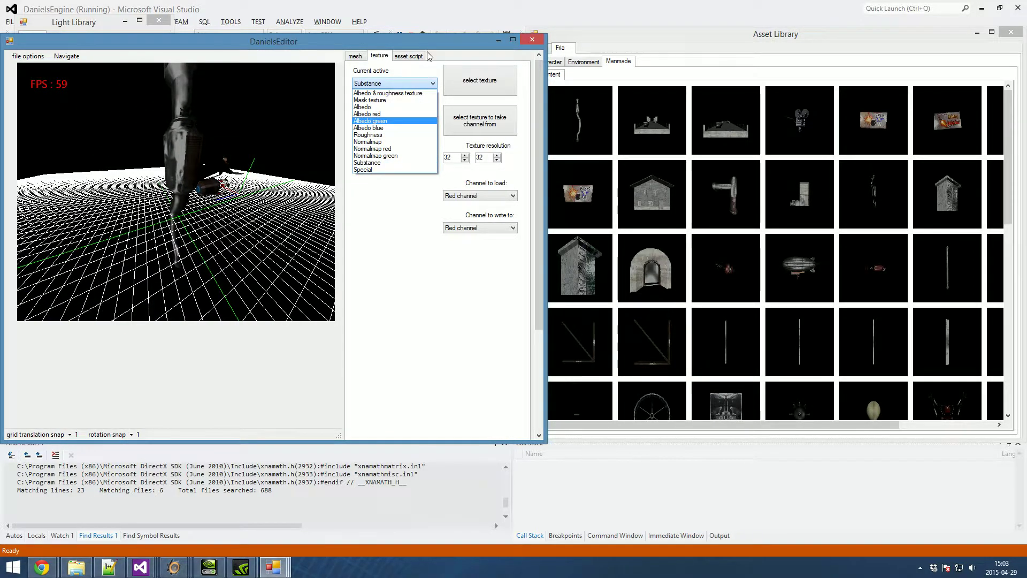
{"action": "left_click", "coordinate": [463, 162]}
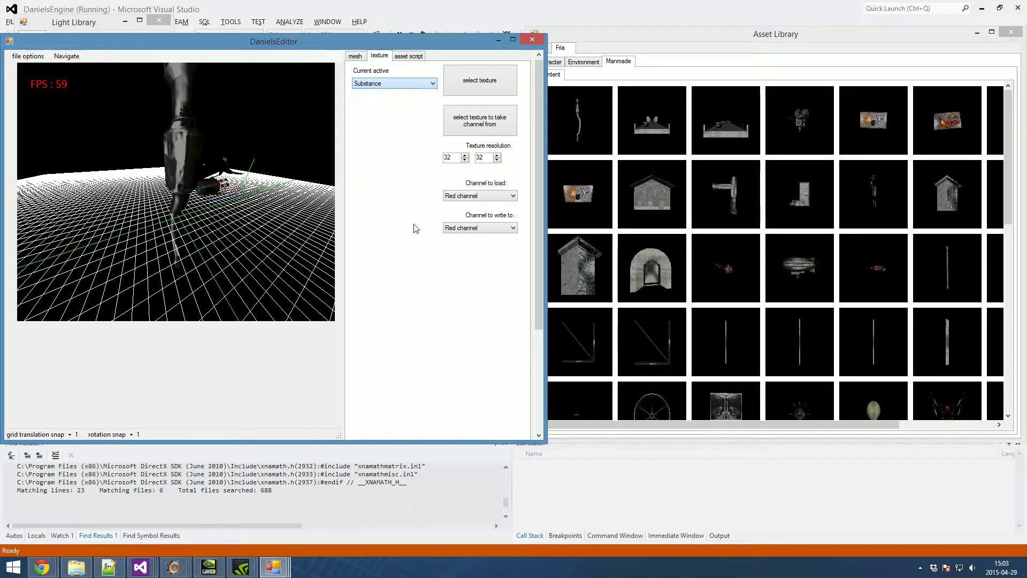
Examine the first texture resolution value and view the loaded models from another angle.
{"action": "double_click", "coordinate": [450, 159]}
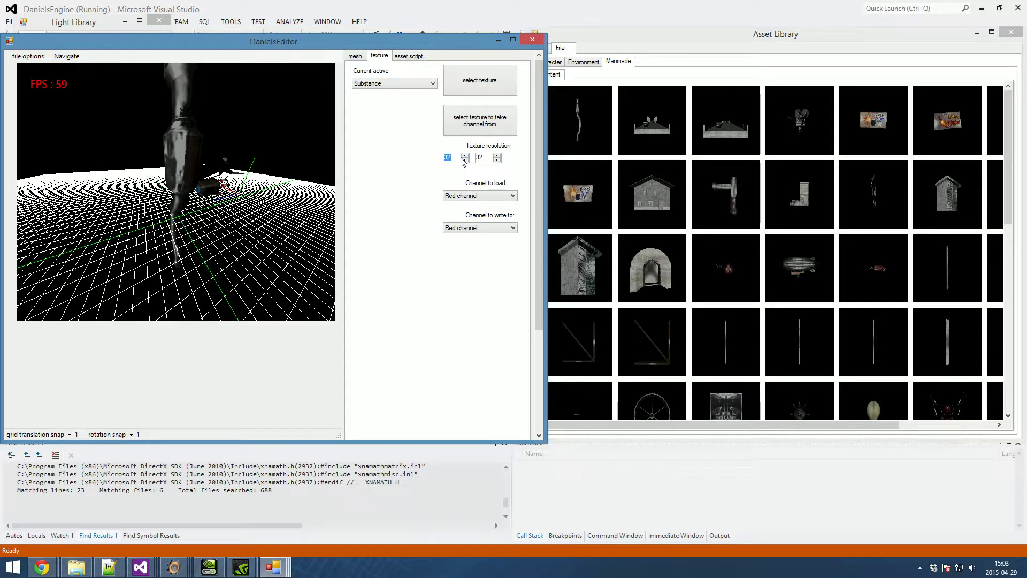
{"action": "scroll", "coordinate": [255, 193], "scroll_direction": "down", "scroll_amount": 5}
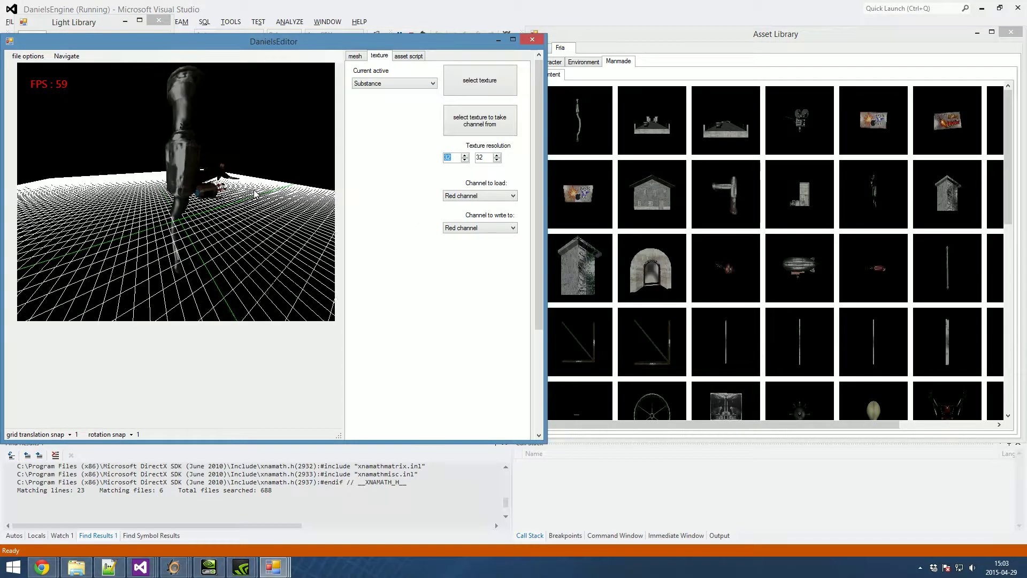
{"action": "middle_click_drag", "start_coordinate": [255, 192], "coordinate": [17, 200]}
{"action": "middle_click_drag", "start_coordinate": [276, 158], "coordinate": [334, 194]}
Open the AssetScript Editor from the asset script settings and move its window clear of the 3D view.
{"action": "left_click", "coordinate": [408, 56]}
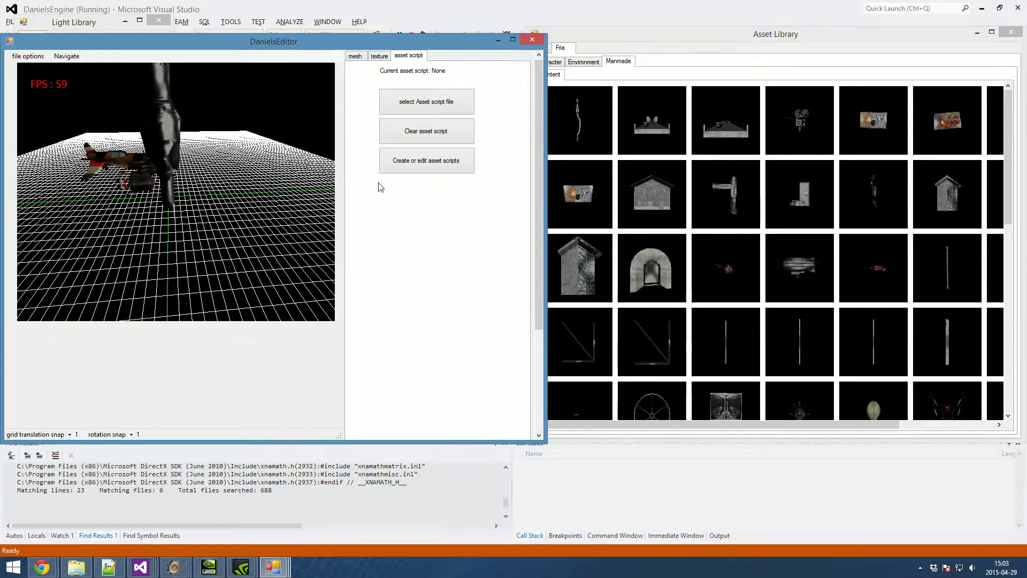
{"action": "left_click", "coordinate": [419, 170]}
{"action": "left_click_drag", "start_coordinate": [303, 119], "coordinate": [583, 97]}
{"action": "left_click", "coordinate": [537, 95]}
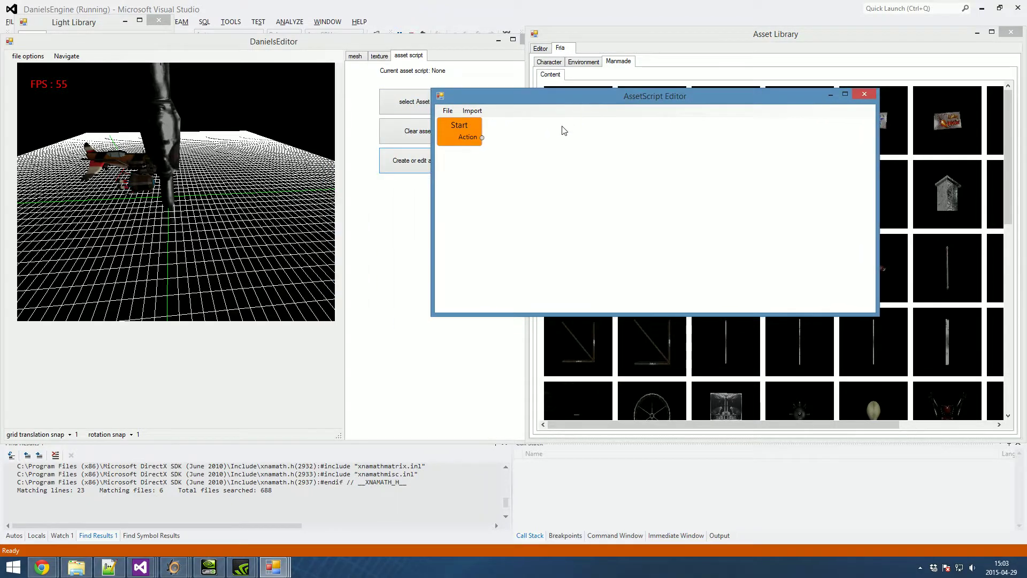
Add a Set position node and connect the Start node's Action output to its action input.
{"action": "right_click", "coordinate": [559, 143]}
{"action": "mouse_move", "coordinate": [593, 147]}
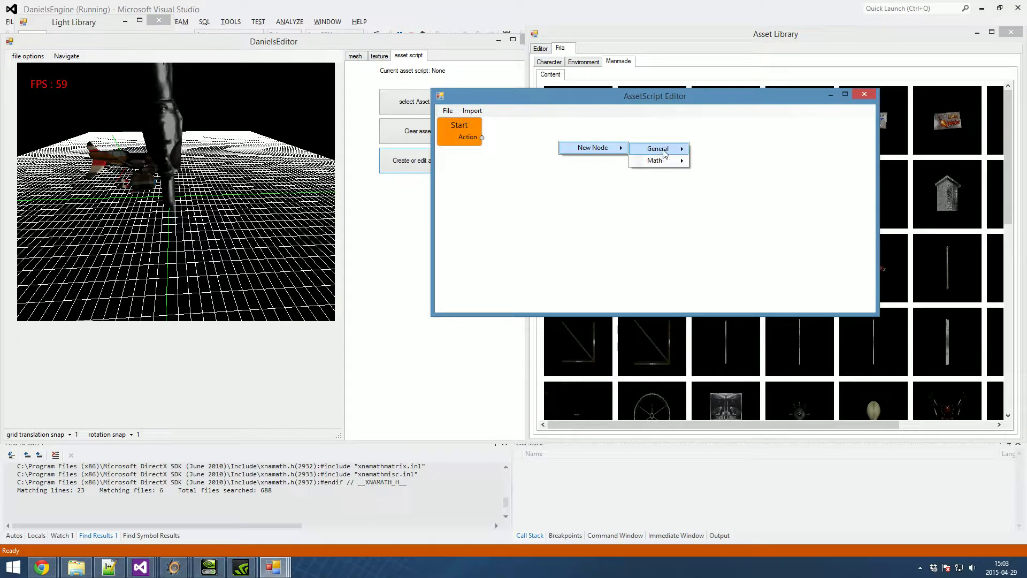
{"action": "mouse_move", "coordinate": [658, 148]}
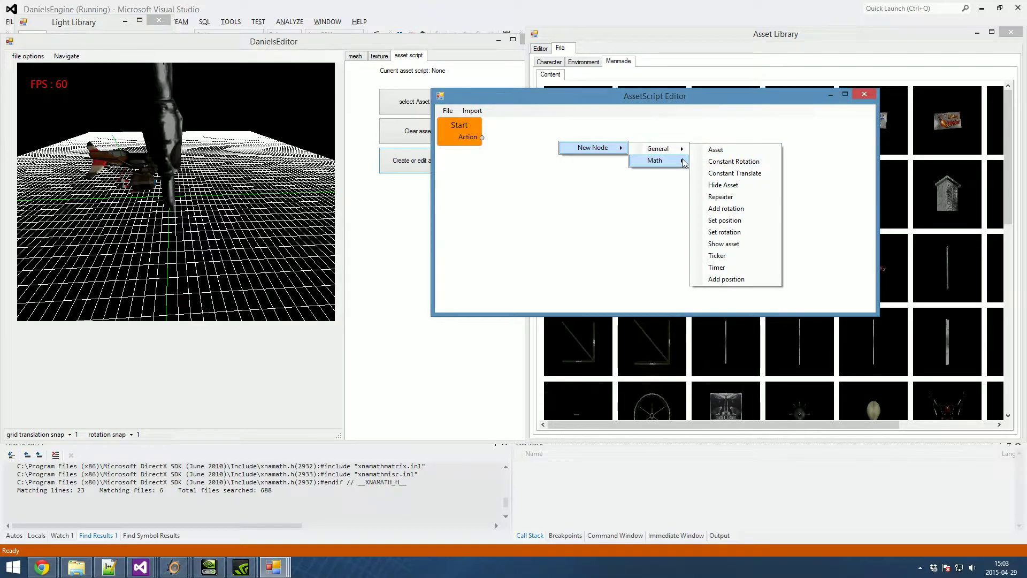
{"action": "left_click", "coordinate": [725, 220]}
{"action": "left_click_drag", "start_coordinate": [595, 138], "coordinate": [555, 126]}
{"action": "left_click", "coordinate": [466, 143]}
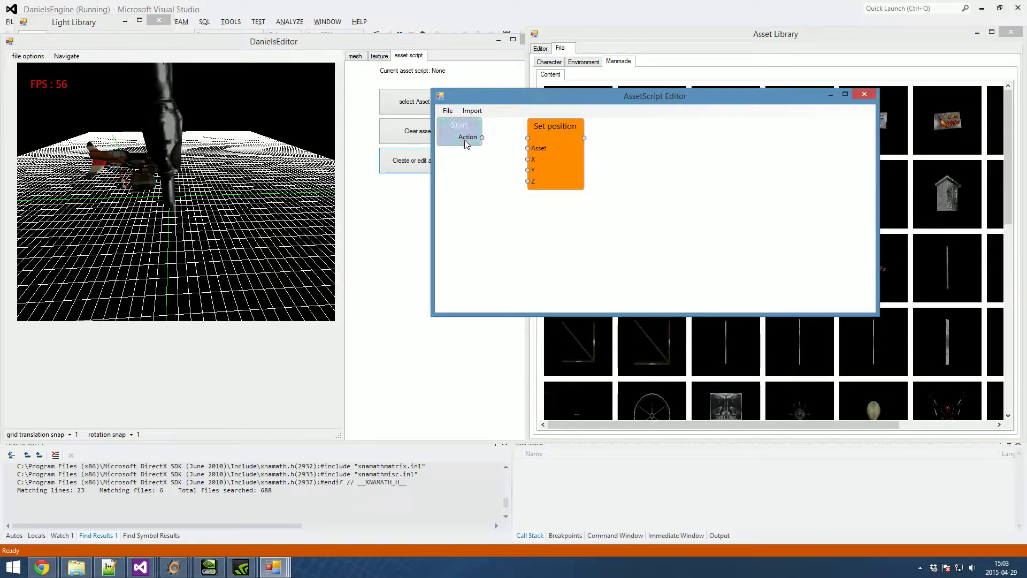
{"action": "left_click_drag", "start_coordinate": [483, 140], "coordinate": [525, 139]}
Add an Asset node and connect it to the Asset input of the Set position node.
{"action": "right_click", "coordinate": [457, 165]}
{"action": "mouse_move", "coordinate": [503, 170]}
{"action": "mouse_move", "coordinate": [556, 169]}
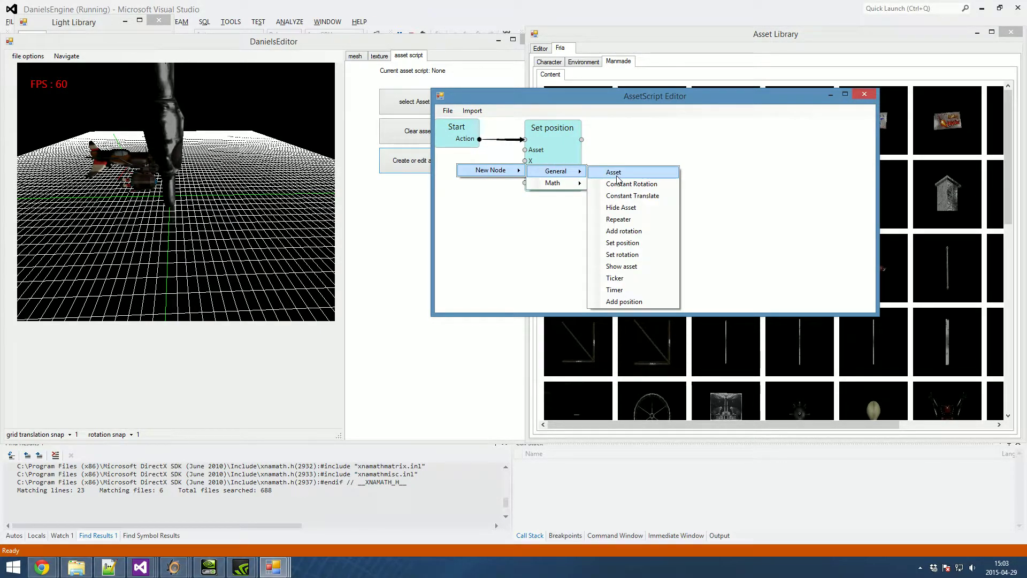
{"action": "left_click", "coordinate": [614, 169]}
{"action": "left_click_drag", "start_coordinate": [479, 182], "coordinate": [525, 150]}
Add a Float node with value 0, connect it to Set position's Z and Y inputs, and move Set position farther from its source nodes.
{"action": "right_click", "coordinate": [504, 201]}
{"action": "mouse_move", "coordinate": [556, 208]}
{"action": "mouse_move", "coordinate": [610, 220]}
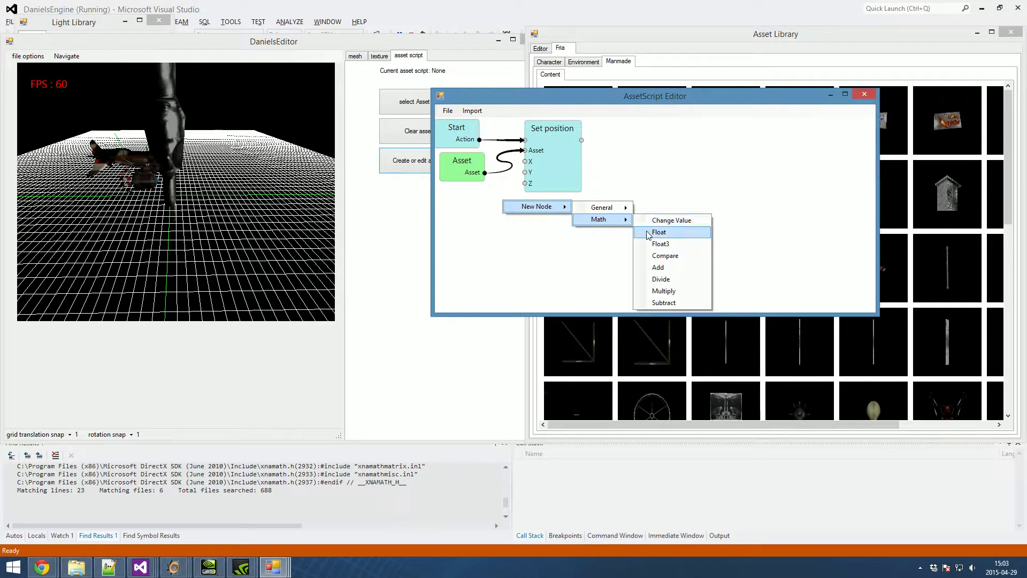
{"action": "left_click", "coordinate": [662, 237]}
{"action": "mouse_move", "coordinate": [529, 204]}
{"action": "left_mouse_down"}
{"action": "mouse_move", "coordinate": [474, 204]}
{"action": "mouse_move", "coordinate": [522, 191]}
{"action": "left_mouse_up"}
{"action": "left_click", "coordinate": [491, 227]}
{"action": "mouse_move", "coordinate": [495, 225]}
{"action": "left_mouse_down"}
{"action": "mouse_move", "coordinate": [513, 209]}
{"action": "mouse_move", "coordinate": [491, 227]}
{"action": "mouse_move", "coordinate": [515, 222]}
{"action": "mouse_move", "coordinate": [526, 184]}
{"action": "left_mouse_up"}
{"action": "left_click_drag", "start_coordinate": [492, 227], "coordinate": [525, 173]}
{"action": "left_click", "coordinate": [492, 227]}
{"action": "mouse_move", "coordinate": [500, 213]}
{"action": "left_mouse_down"}
{"action": "mouse_move", "coordinate": [526, 161]}
{"action": "mouse_move", "coordinate": [632, 170]}
{"action": "left_mouse_up"}
Add a second Float node with value 10 and connect it to the X input of Set position.
{"action": "right_click", "coordinate": [522, 198]}
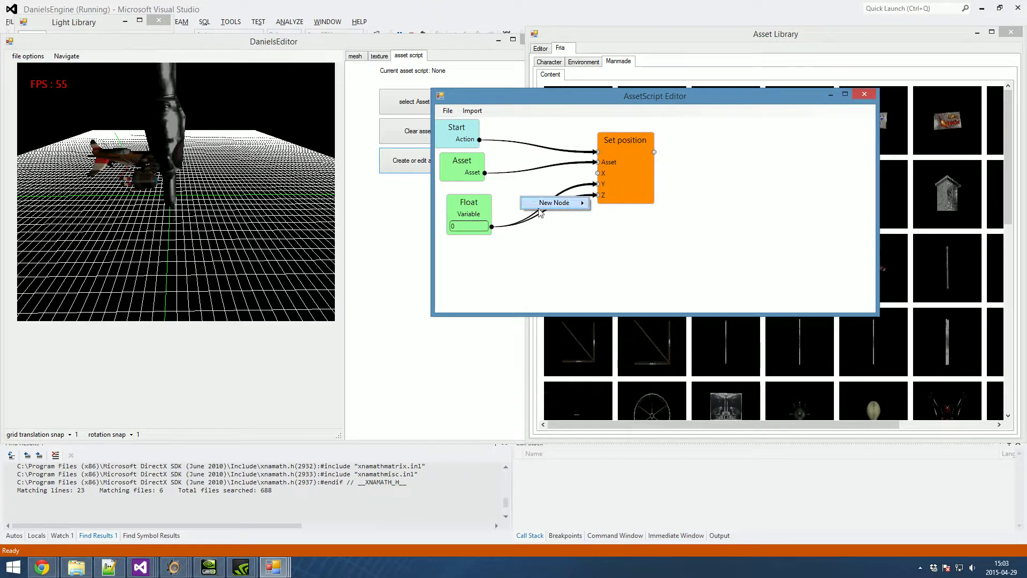
{"action": "mouse_move", "coordinate": [553, 209]}
{"action": "mouse_move", "coordinate": [615, 216]}
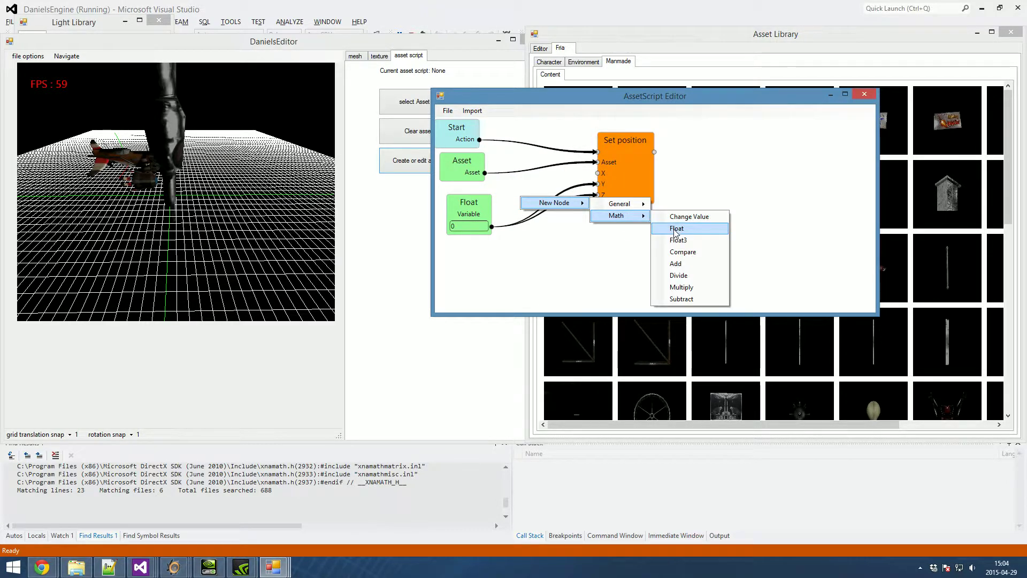
{"action": "left_click", "coordinate": [675, 228]}
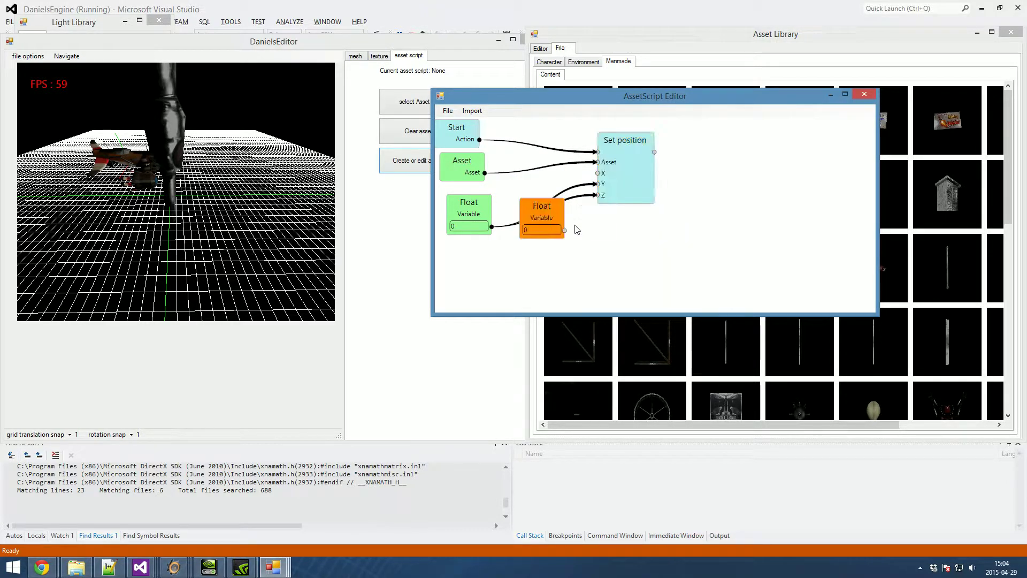
{"action": "double_click", "coordinate": [543, 230]}
{"action": "type", "text": "10"}
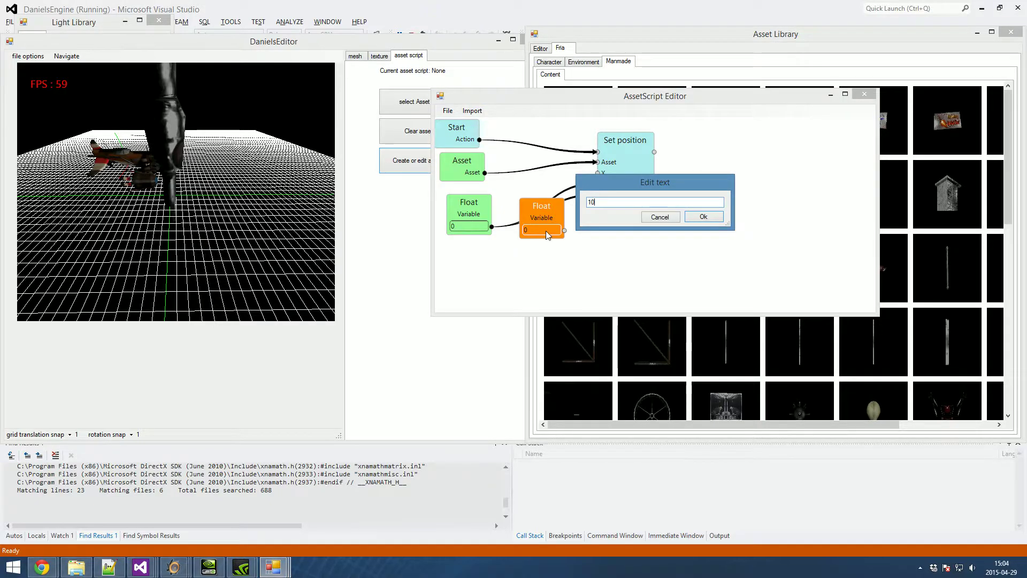
{"action": "key", "text": "Return"}
{"action": "left_click_drag", "start_coordinate": [564, 230], "coordinate": [596, 184]}
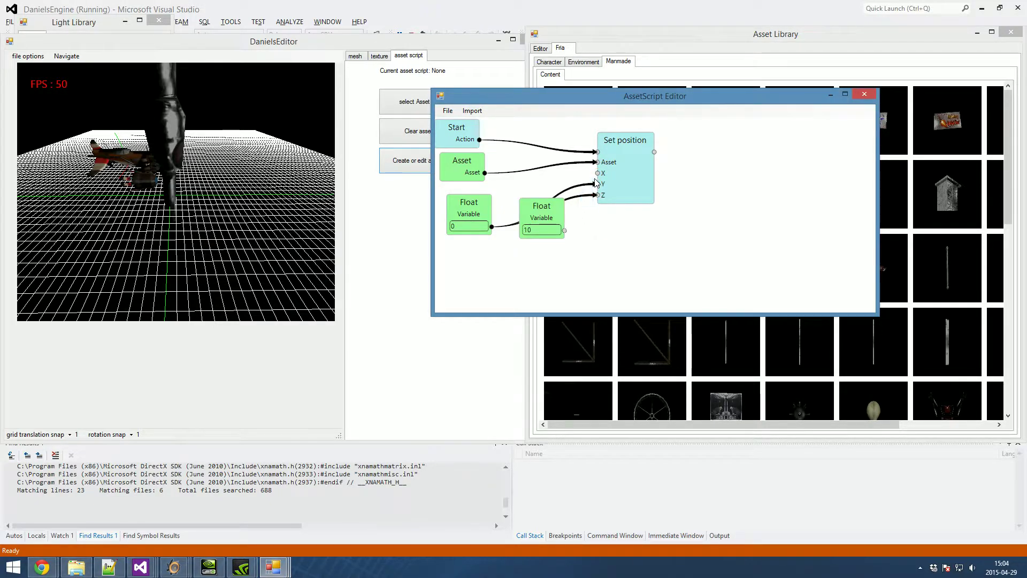
{"action": "left_click_drag", "start_coordinate": [565, 230], "coordinate": [597, 175]}
Add a Timer node beside Set position and shift it slightly away from that node.
{"action": "left_click_drag", "start_coordinate": [654, 153], "coordinate": [717, 178]}
{"action": "mouse_move", "coordinate": [736, 185]}
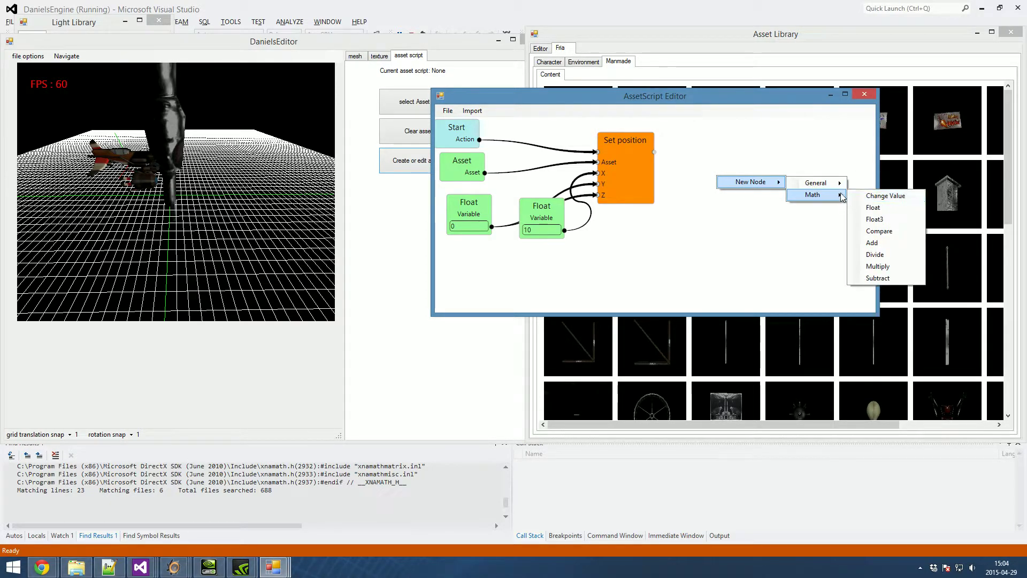
{"action": "mouse_move", "coordinate": [828, 184]}
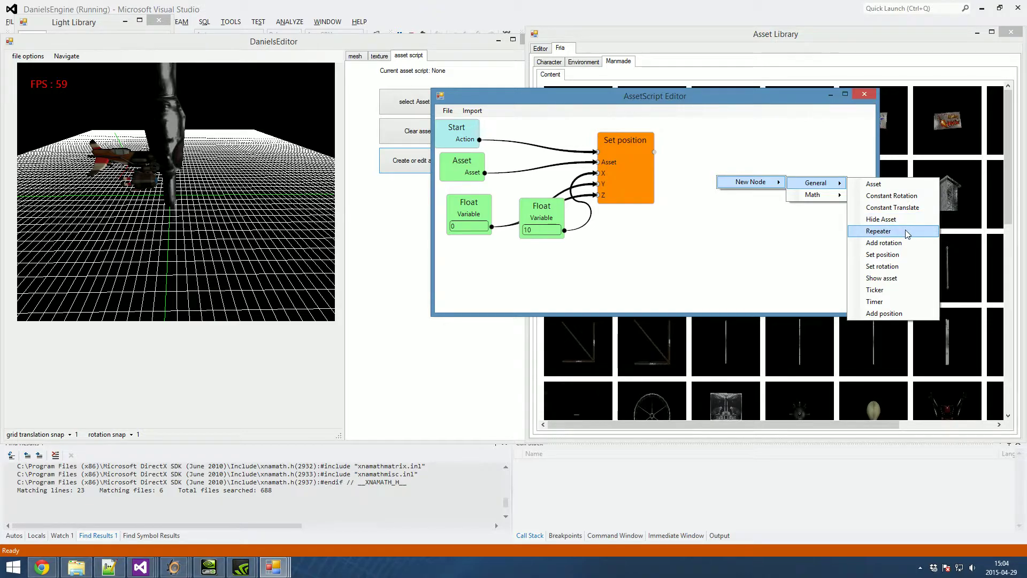
{"action": "left_click", "coordinate": [891, 302]}
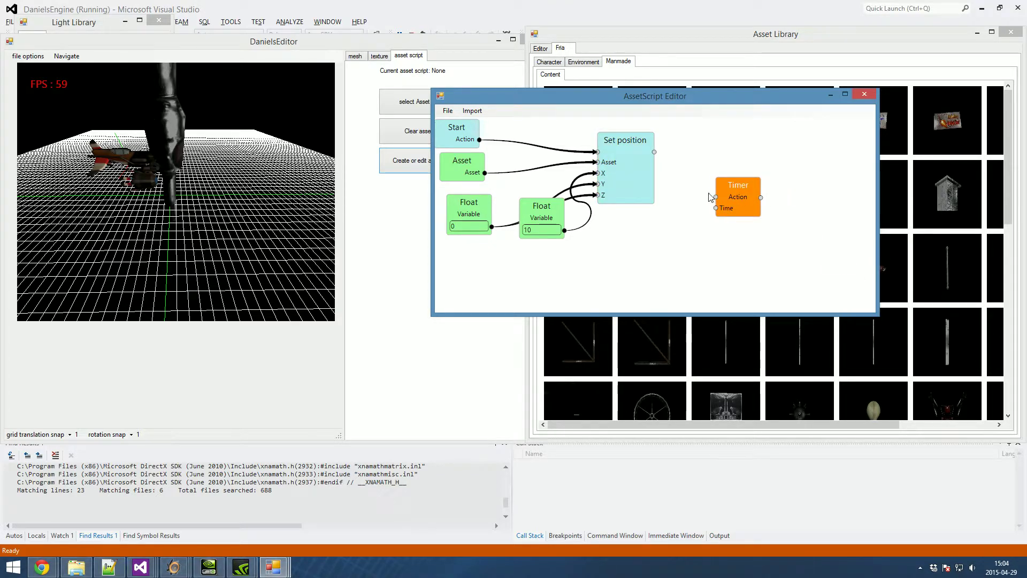
{"action": "left_click_drag", "start_coordinate": [716, 208], "coordinate": [761, 196]}
Load the saved asset script containing the Timer, Repeater and Add rotation nodes.
{"action": "left_click", "coordinate": [448, 111]}
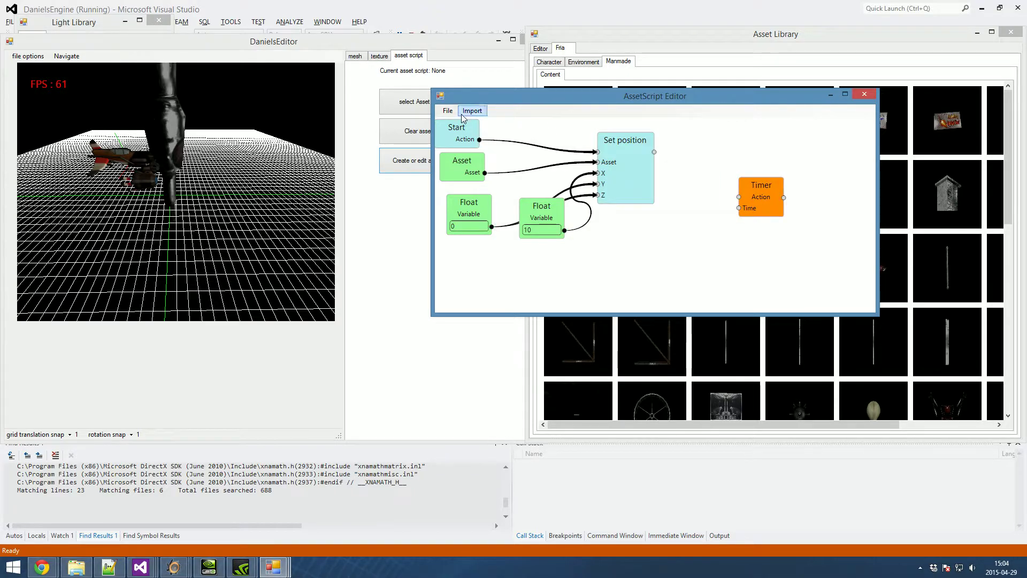
{"action": "left_click", "coordinate": [481, 133]}
{"action": "double_click", "coordinate": [568, 192]}
{"action": "double_click", "coordinate": [568, 180]}
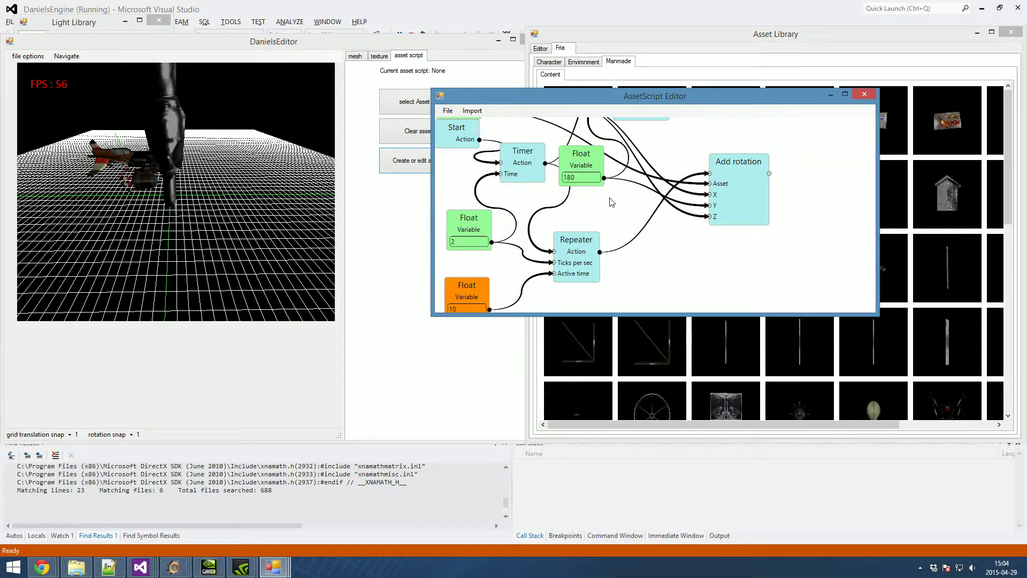
Slightly reposition the Asset, Timer and Set rotation nodes to spread out the loaded script.
{"action": "scroll", "coordinate": [608, 199], "scroll_direction": "down", "scroll_amount": 1}
{"action": "middle_click_drag", "start_coordinate": [529, 143], "coordinate": [585, 175]}
{"action": "right_click", "coordinate": [586, 178]}
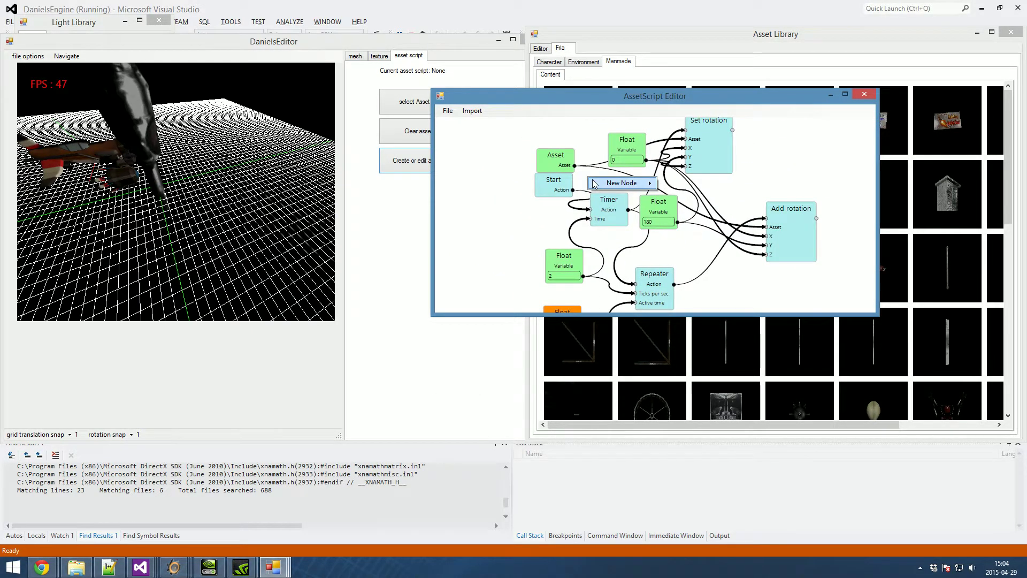
{"action": "left_click", "coordinate": [539, 156]}
{"action": "left_click_drag", "start_coordinate": [539, 155], "coordinate": [536, 152]}
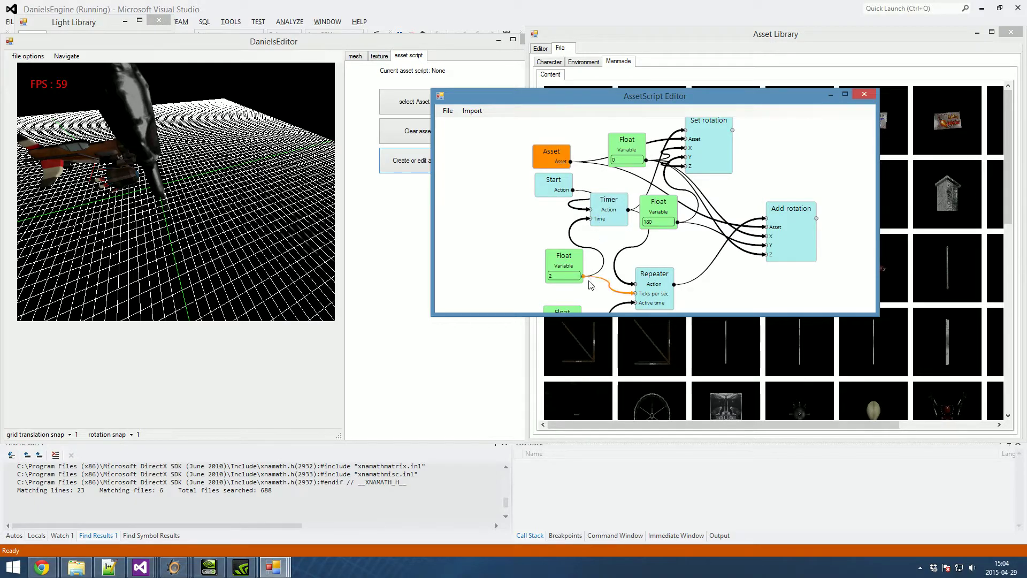
{"action": "left_click_drag", "start_coordinate": [605, 208], "coordinate": [592, 207]}
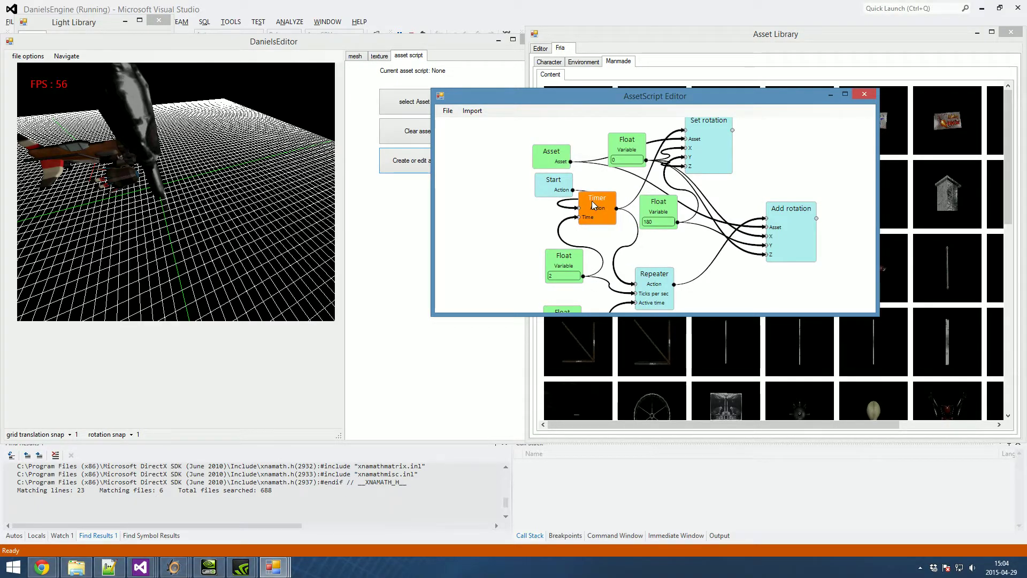
{"action": "left_click_drag", "start_coordinate": [698, 147], "coordinate": [705, 154]}
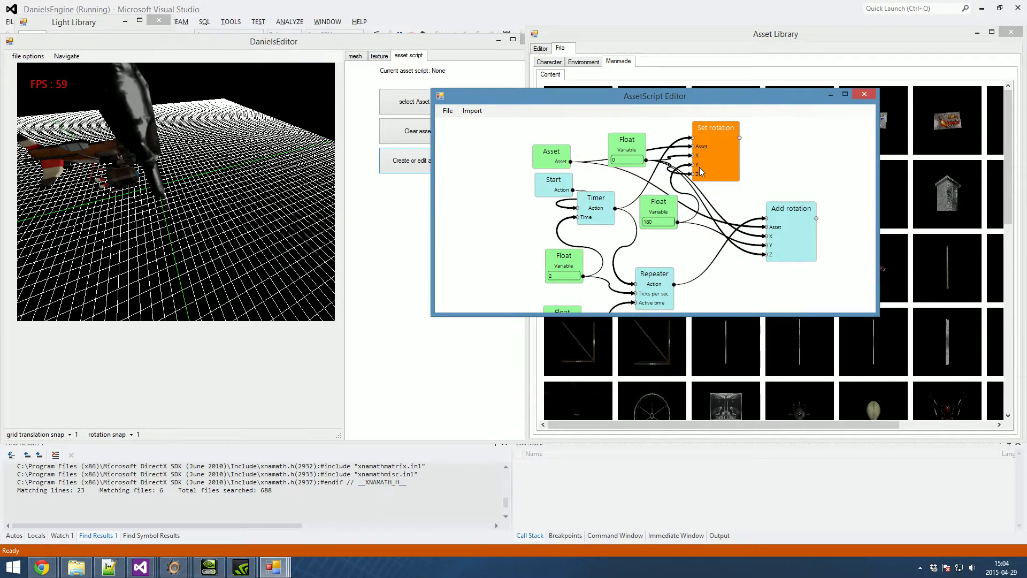
{"action": "left_click_drag", "start_coordinate": [699, 170], "coordinate": [709, 167]}
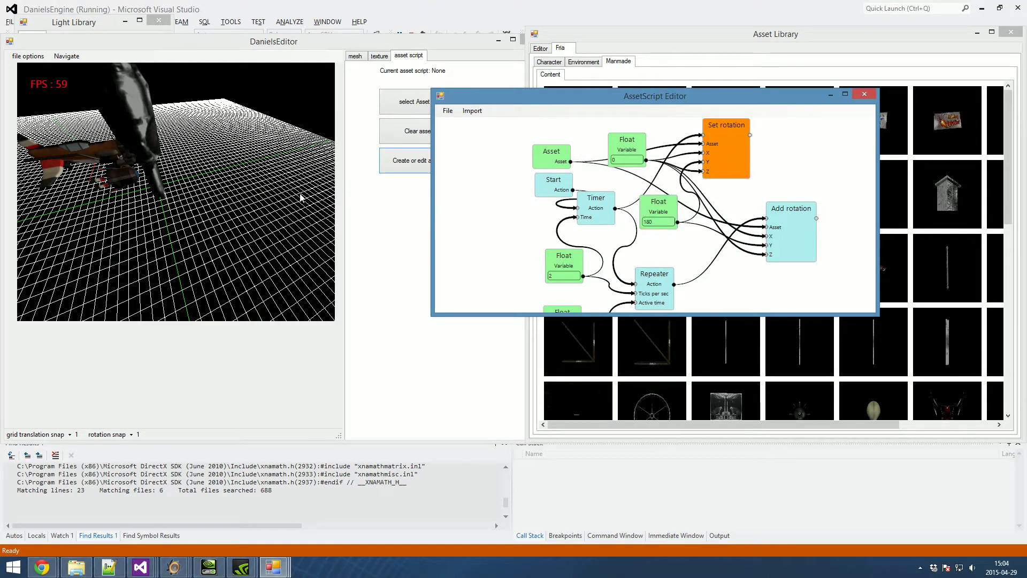
Nudge the Repeater node slightly and examine its connections to the Timer, Float and Add rotation nodes.
{"action": "right_click_drag", "start_coordinate": [523, 213], "coordinate": [519, 190]}
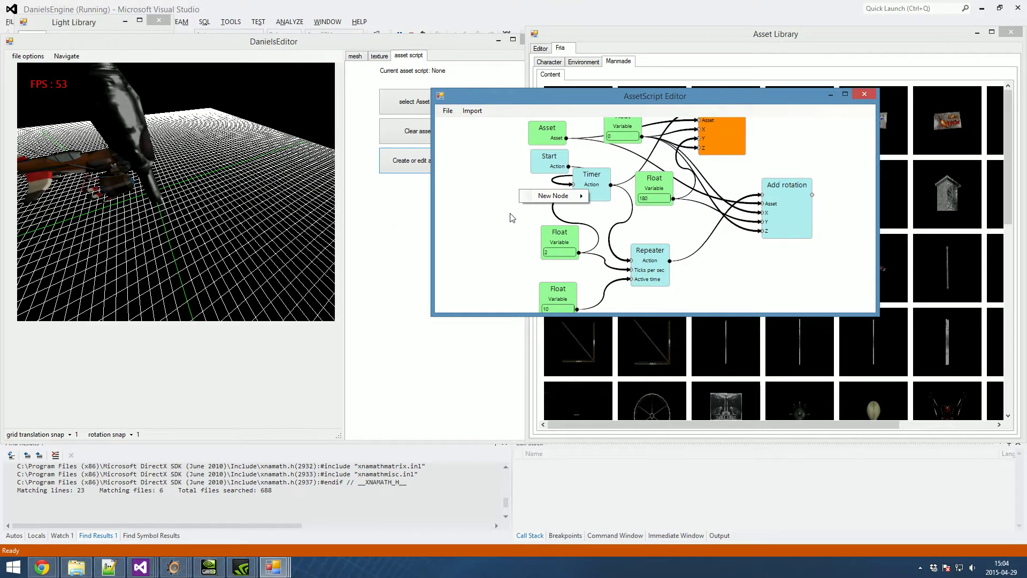
{"action": "left_click_drag", "start_coordinate": [505, 220], "coordinate": [504, 206]}
{"action": "right_click_drag", "start_coordinate": [661, 219], "coordinate": [685, 218]}
{"action": "left_click", "coordinate": [655, 247]}
{"action": "left_click_drag", "start_coordinate": [656, 247], "coordinate": [660, 244]}
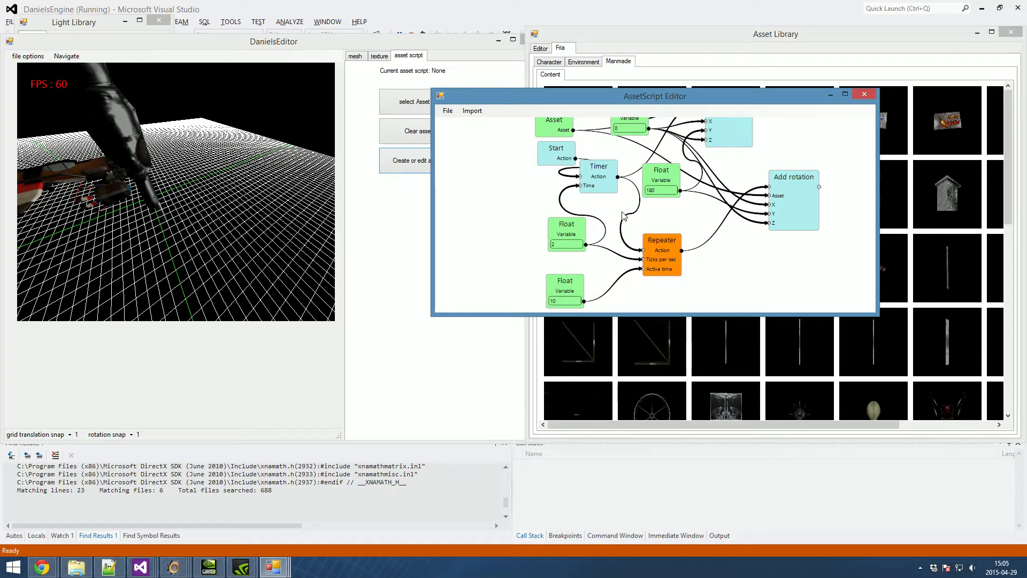
{"action": "mouse_move", "coordinate": [536, 187]}
{"action": "right_mouse_down"}
{"action": "mouse_move", "coordinate": [562, 216]}
{"action": "mouse_move", "coordinate": [541, 192]}
{"action": "right_mouse_up"}
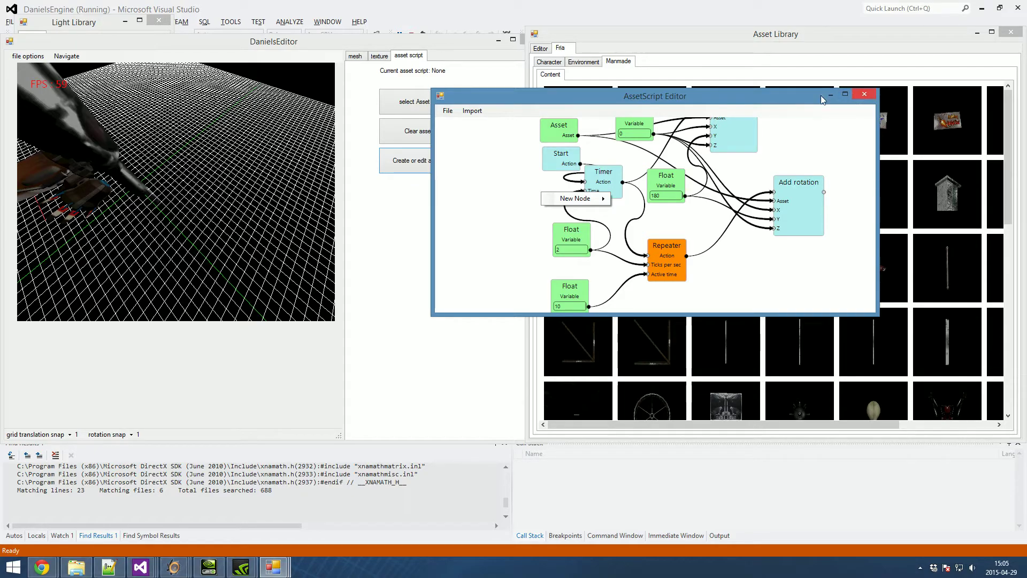
Close the AssetScript Editor, reopen it briefly to show the loaded node script, and close it again.
{"action": "left_click", "coordinate": [448, 111]}
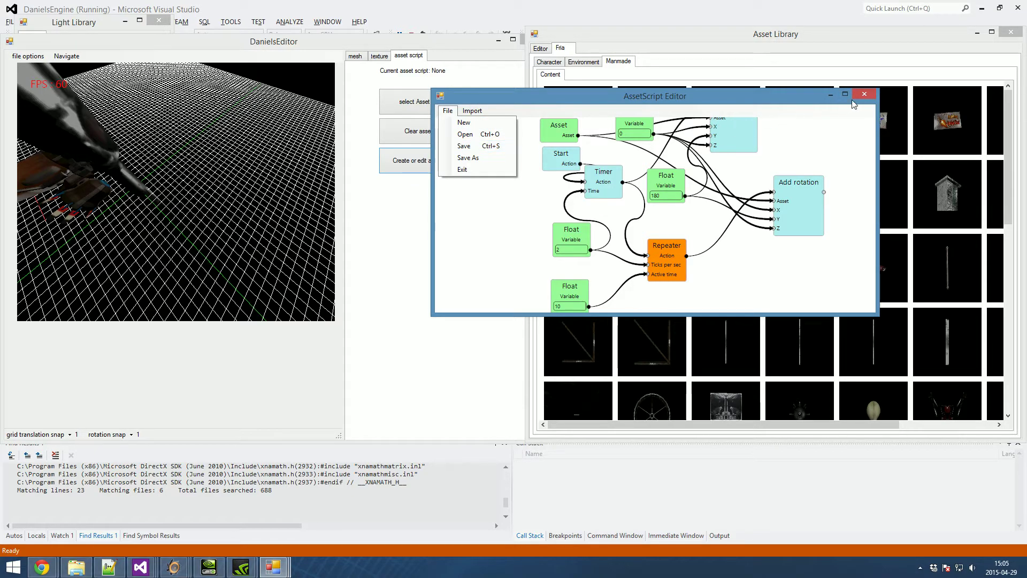
{"action": "left_click", "coordinate": [863, 94]}
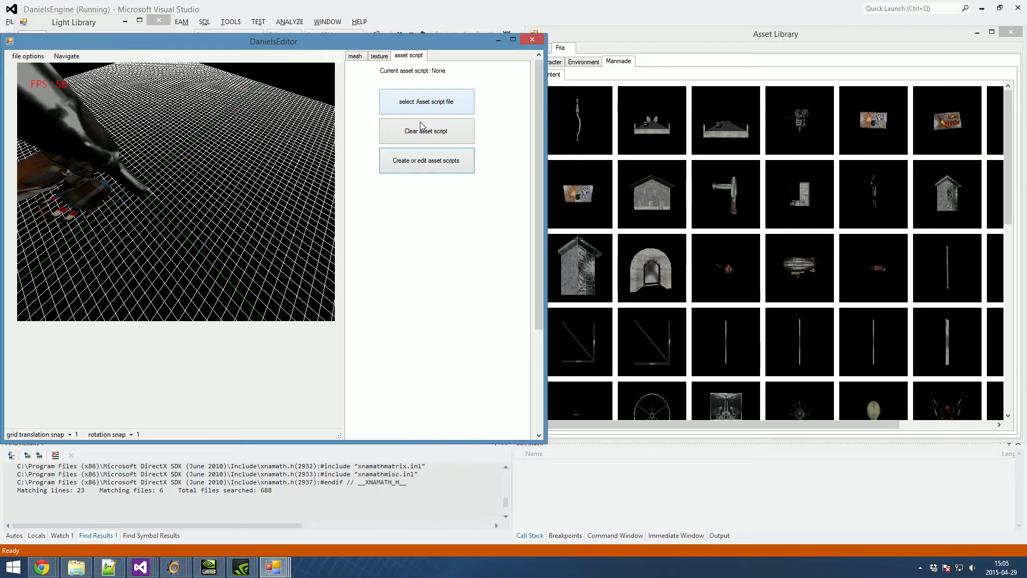
{"action": "left_click", "coordinate": [435, 167]}
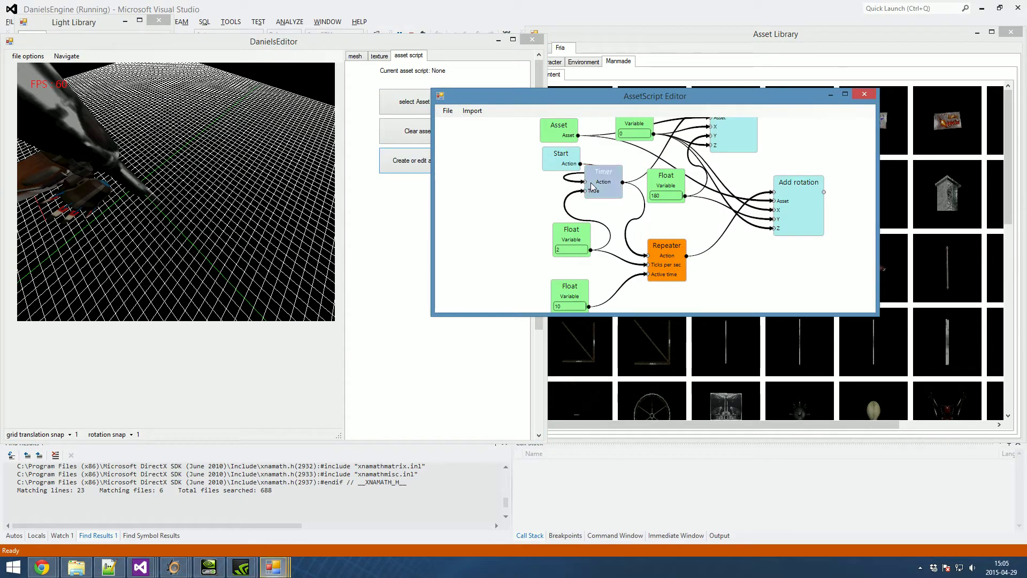
{"action": "left_click", "coordinate": [855, 97]}
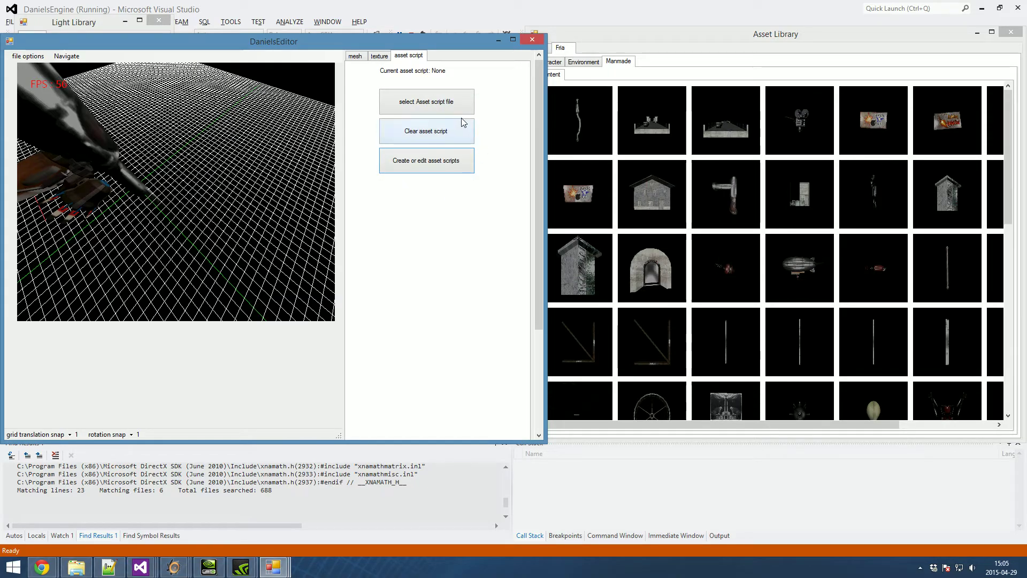
Assign the script file "rotate at start.AssetScript" to the selected model and inspect the models in the viewport.
{"action": "left_click", "coordinate": [435, 110]}
{"action": "double_click", "coordinate": [185, 137]}
{"action": "double_click", "coordinate": [186, 127]}
{"action": "middle_click_drag", "start_coordinate": [231, 152], "coordinate": [194, 127]}
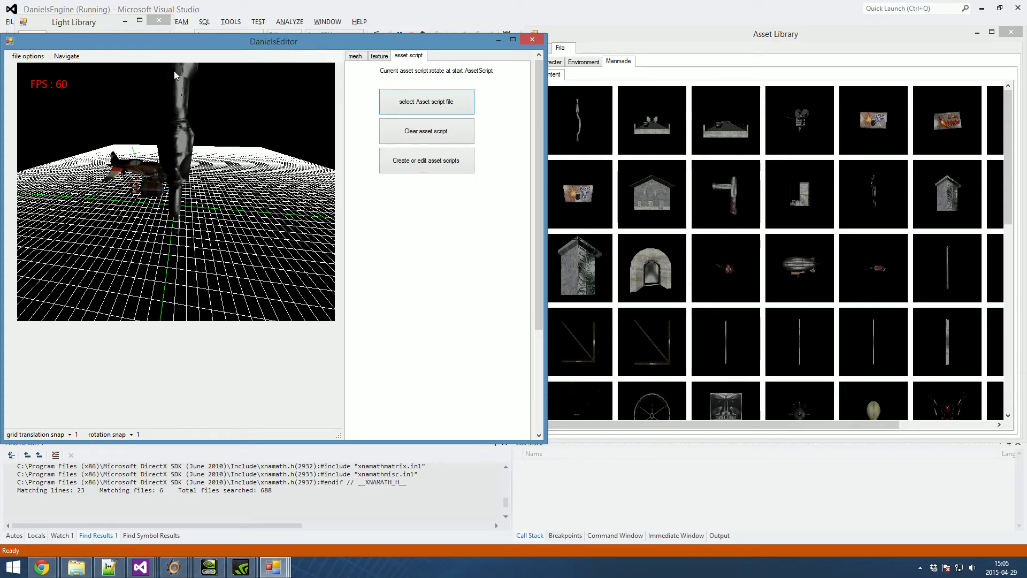
{"action": "middle_click_drag", "start_coordinate": [272, 147], "coordinate": [178, 147]}
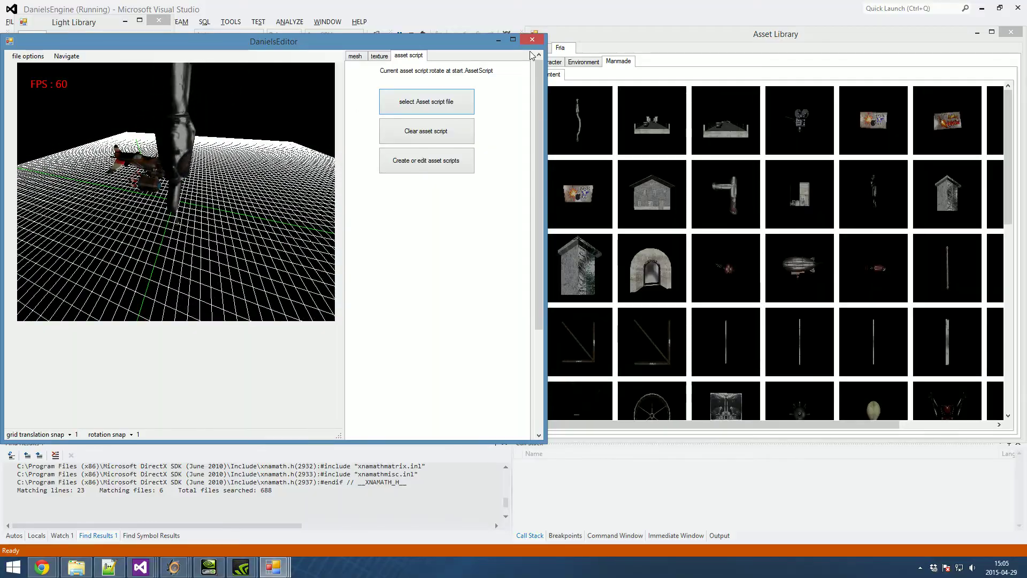